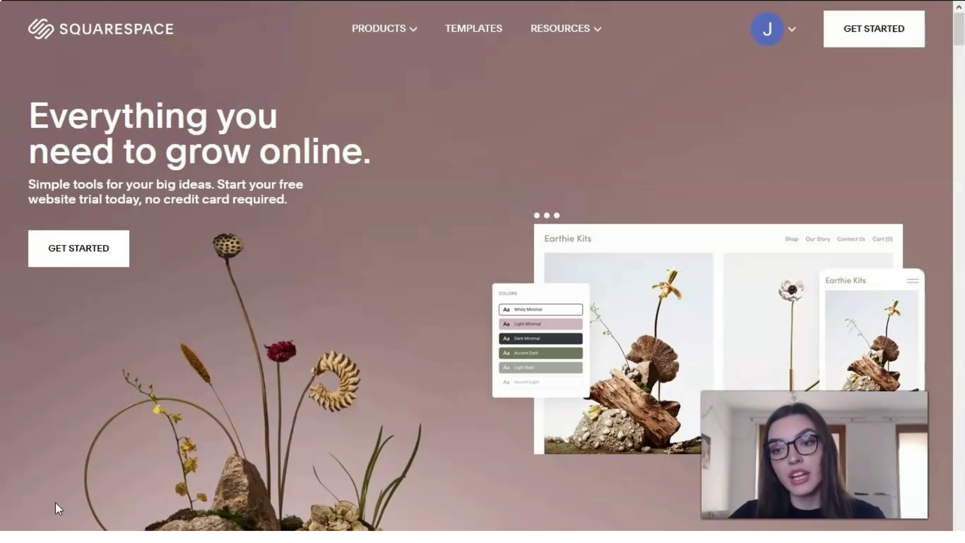
Step: Open the website template gallery and filter it by the Personal & CV topic
{"action": "left_click", "coordinate": [485, 32]}
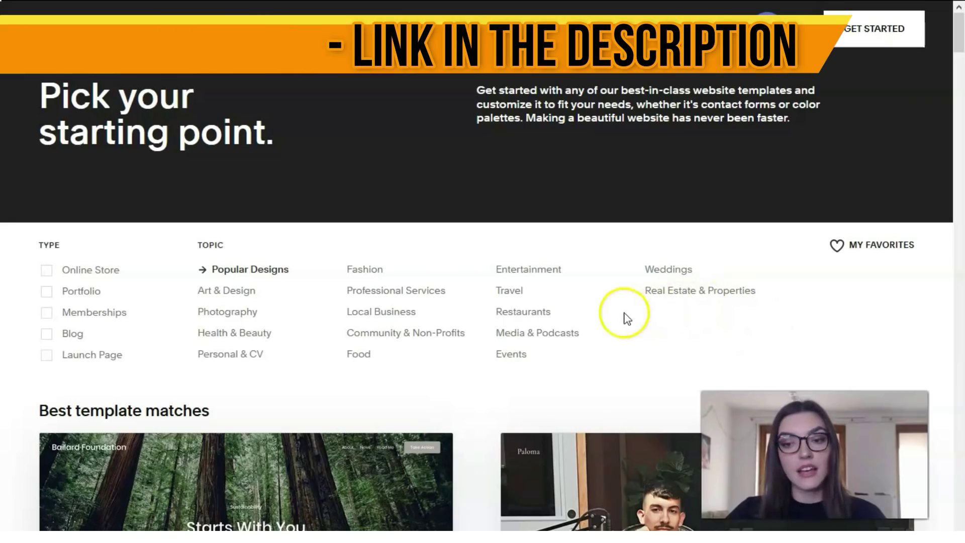
{"action": "scroll", "coordinate": [267, 352], "scroll_direction": "down", "scroll_amount": 4}
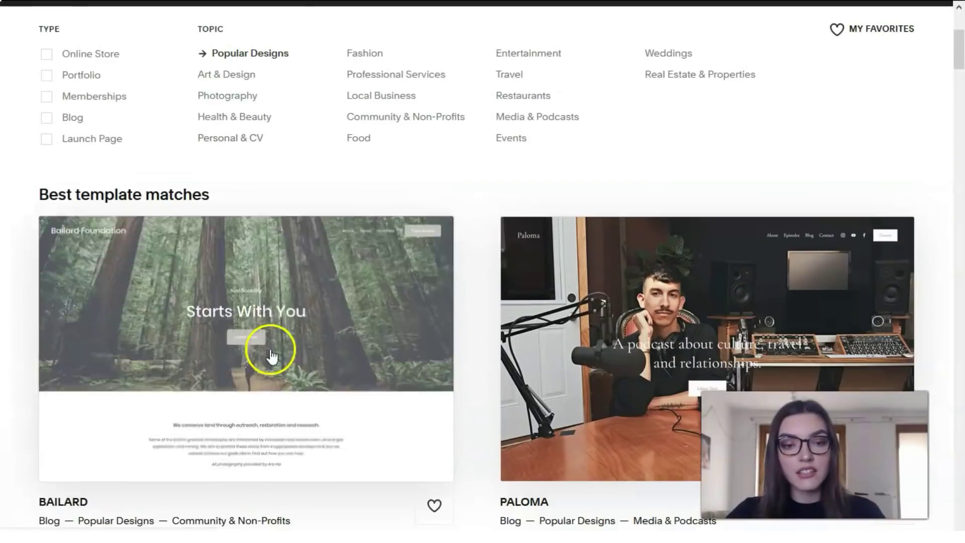
{"action": "scroll", "coordinate": [274, 352], "scroll_direction": "up", "scroll_amount": 4}
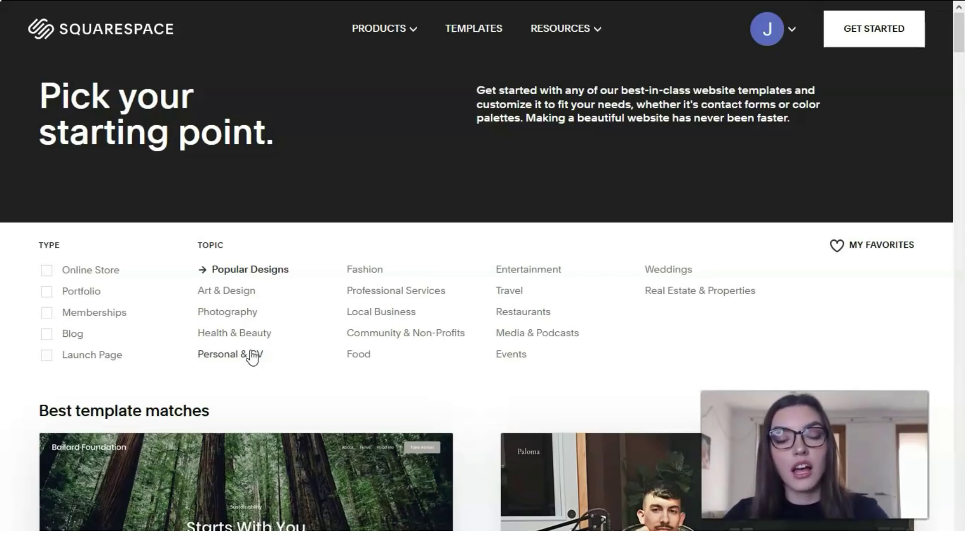
{"action": "left_click", "coordinate": [253, 356]}
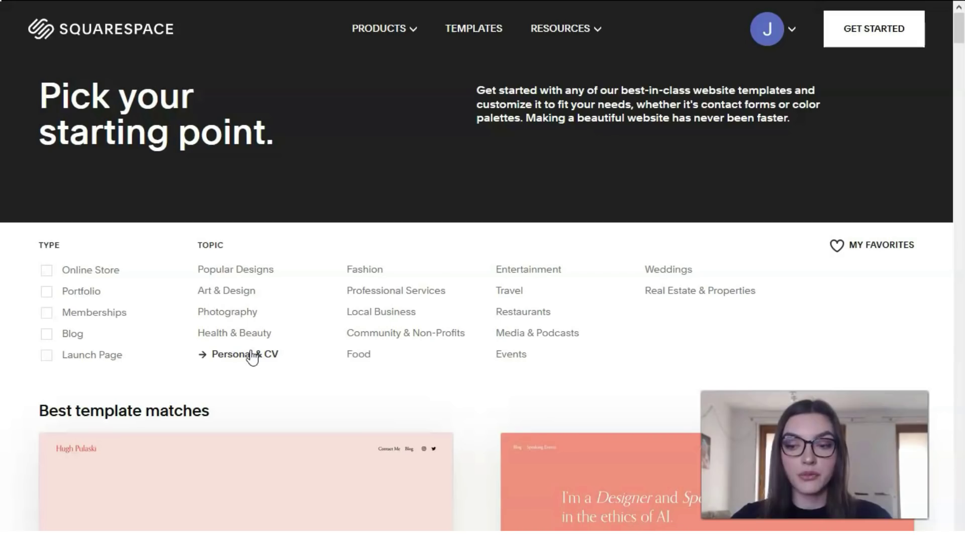
Step: Look through the matching templates, preview the Amal template and examine its page sections
{"action": "scroll", "coordinate": [275, 358], "scroll_direction": "down", "scroll_amount": 7}
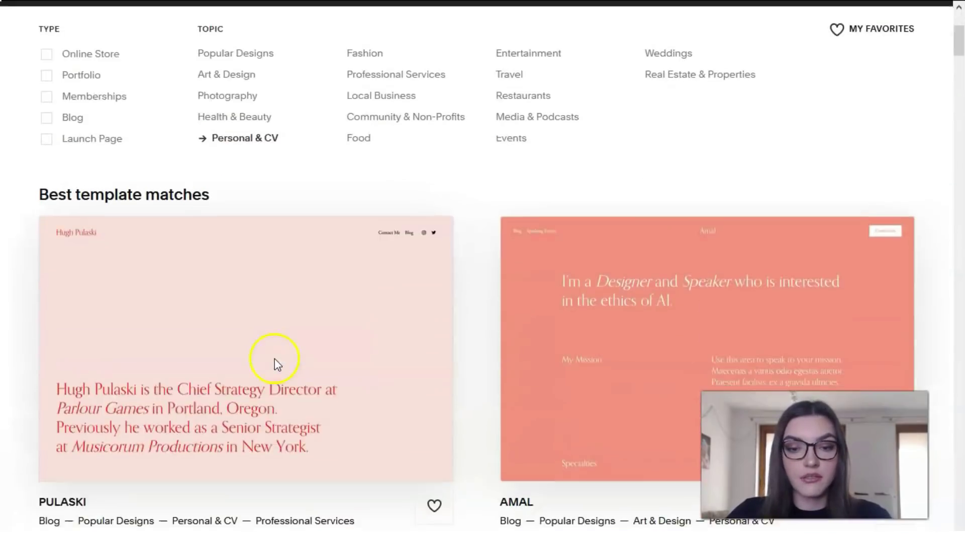
{"action": "scroll", "coordinate": [279, 362], "scroll_direction": "down", "scroll_amount": 5}
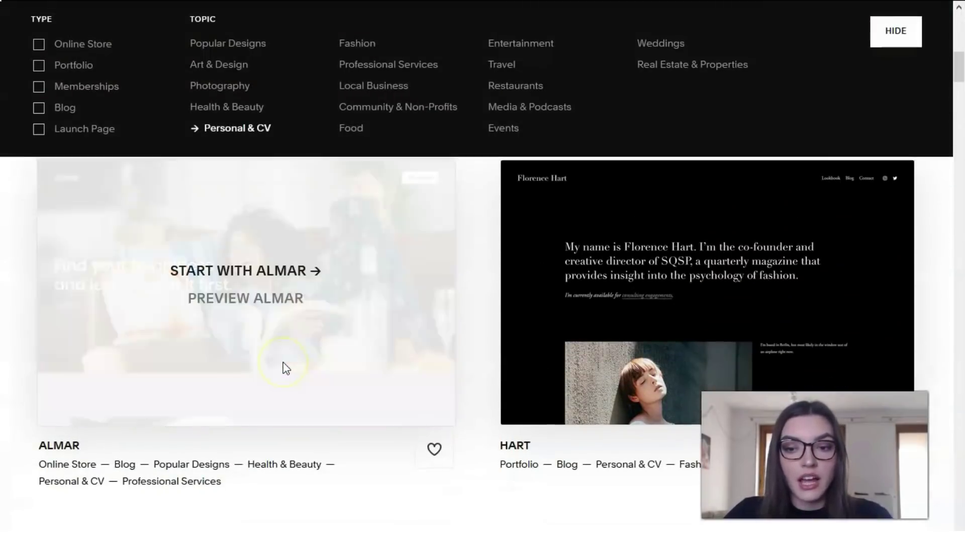
{"action": "scroll", "coordinate": [283, 367], "scroll_direction": "up", "scroll_amount": 5}
{"action": "scroll", "coordinate": [283, 367], "scroll_direction": "up", "scroll_amount": 1}
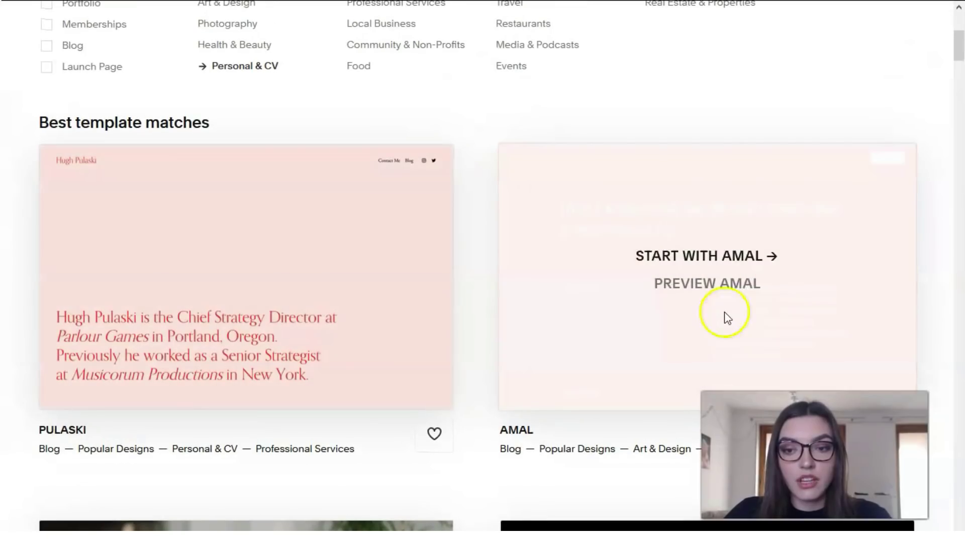
{"action": "left_click", "coordinate": [721, 291]}
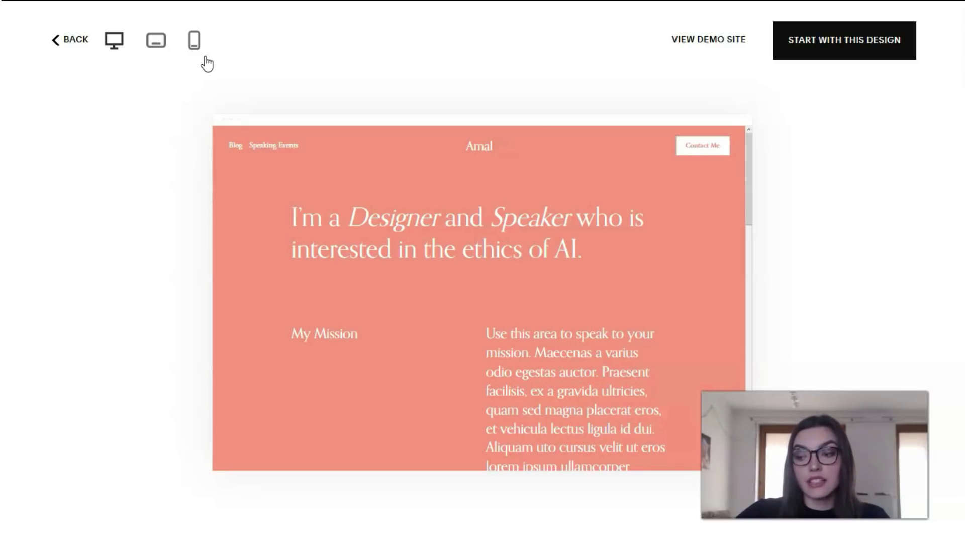
{"action": "scroll", "coordinate": [367, 243], "scroll_direction": "down", "scroll_amount": 9}
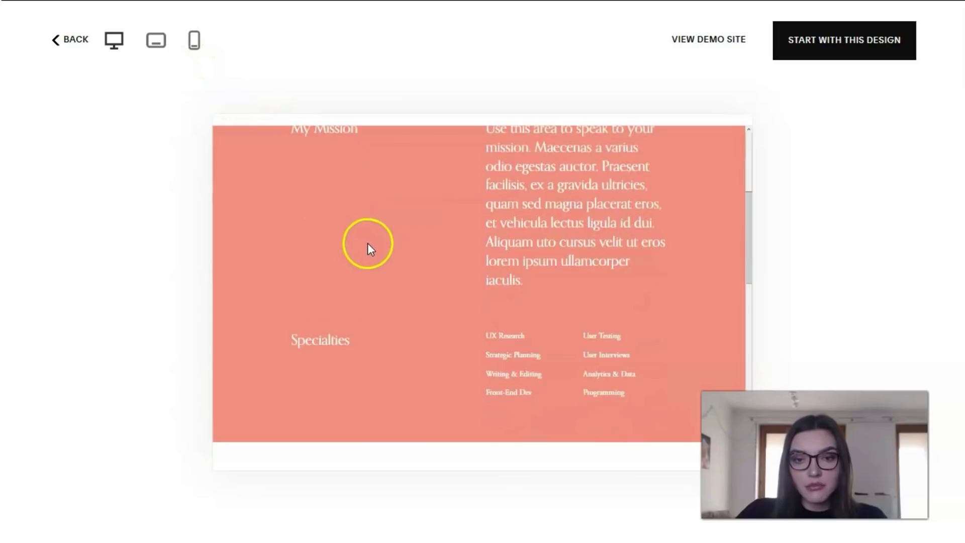
{"action": "scroll", "coordinate": [372, 244], "scroll_direction": "down", "scroll_amount": 5}
{"action": "scroll", "coordinate": [375, 244], "scroll_direction": "up", "scroll_amount": 10}
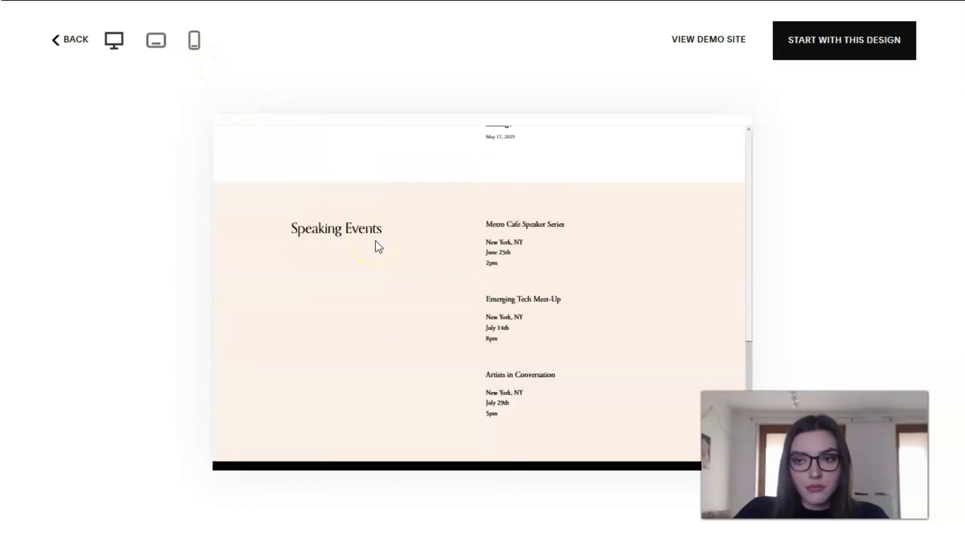
{"action": "scroll", "coordinate": [378, 246], "scroll_direction": "up", "scroll_amount": 4}
{"action": "scroll", "coordinate": [376, 245], "scroll_direction": "down", "scroll_amount": 3}
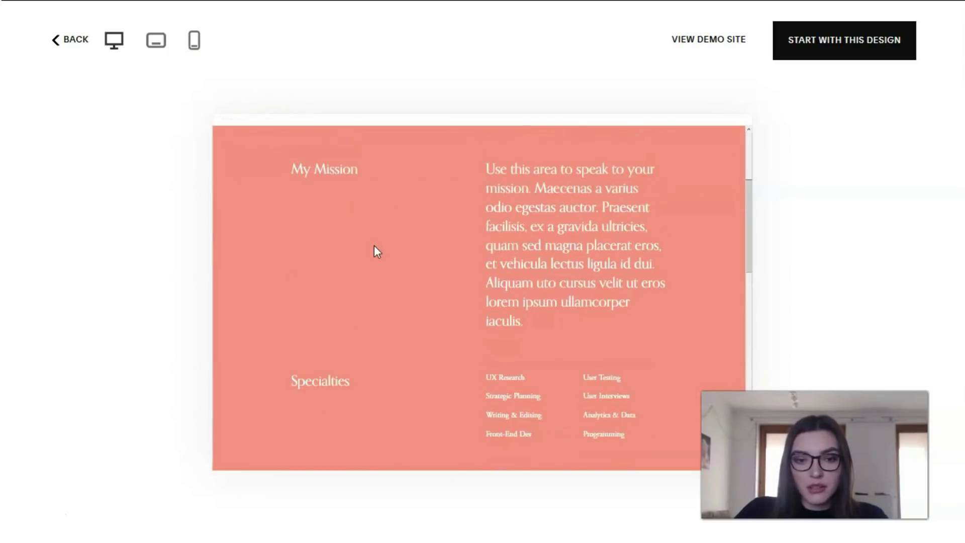
Step: Return to the template gallery, open the preview of the Hart template and look through its page
{"action": "left_click", "coordinate": [71, 40]}
{"action": "scroll", "coordinate": [395, 298], "scroll_direction": "down", "scroll_amount": 10}
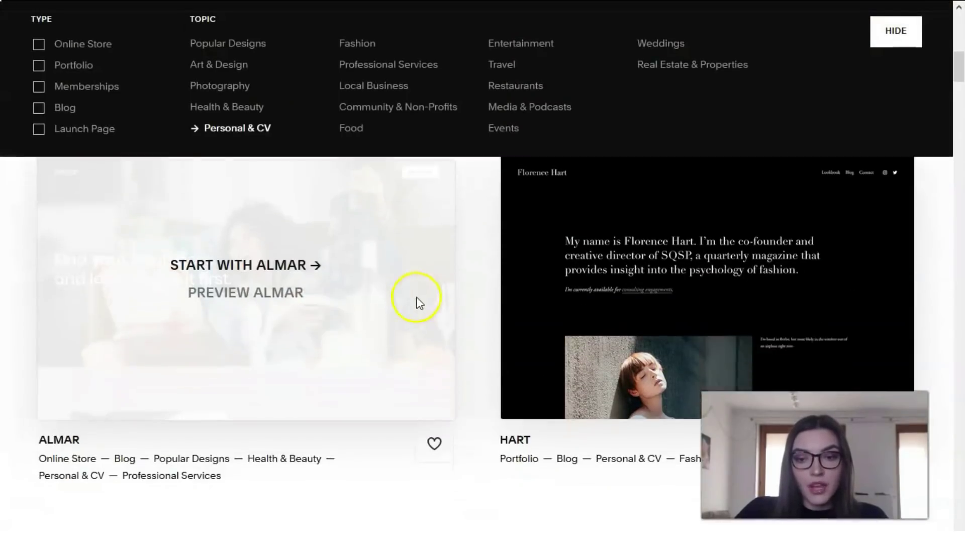
{"action": "scroll", "coordinate": [435, 308], "scroll_direction": "down", "scroll_amount": 4}
{"action": "scroll", "coordinate": [498, 312], "scroll_direction": "up", "scroll_amount": 8}
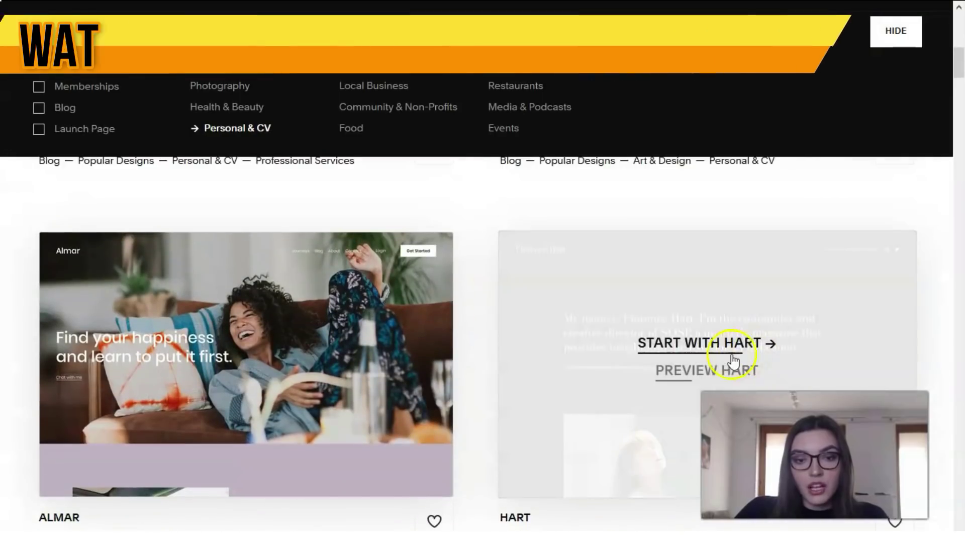
{"action": "scroll", "coordinate": [724, 365], "scroll_direction": "down", "scroll_amount": 3}
{"action": "left_click", "coordinate": [711, 229]}
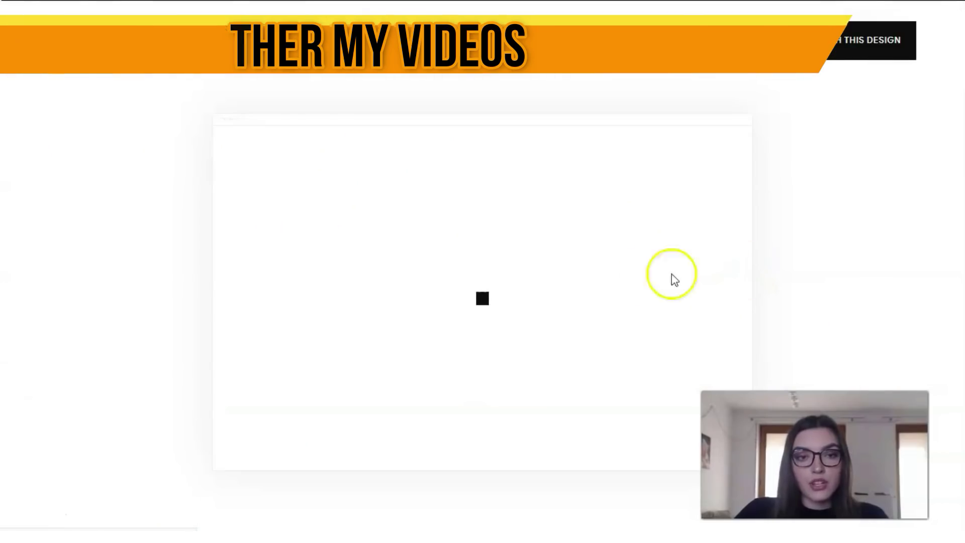
{"action": "scroll", "coordinate": [586, 291], "scroll_direction": "down", "scroll_amount": 5}
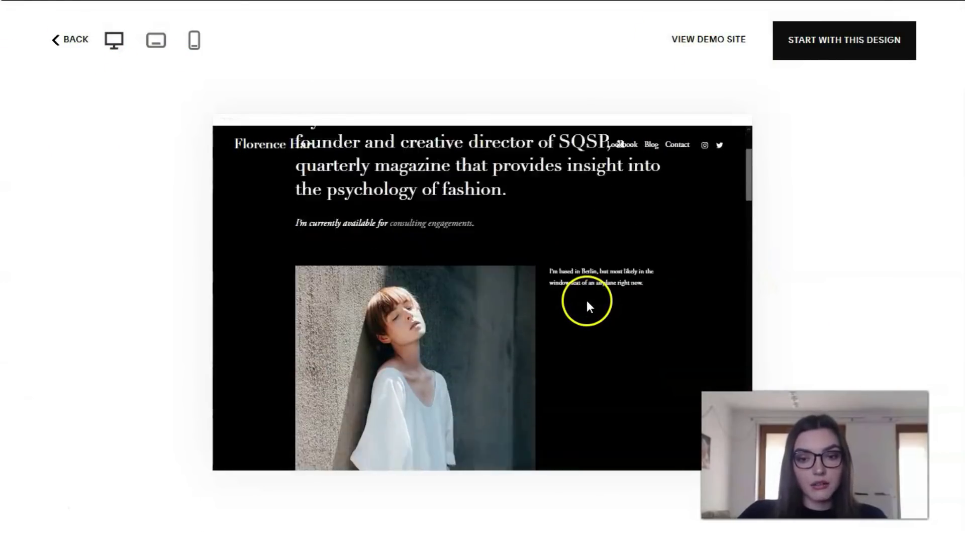
{"action": "scroll", "coordinate": [589, 302], "scroll_direction": "down", "scroll_amount": 10}
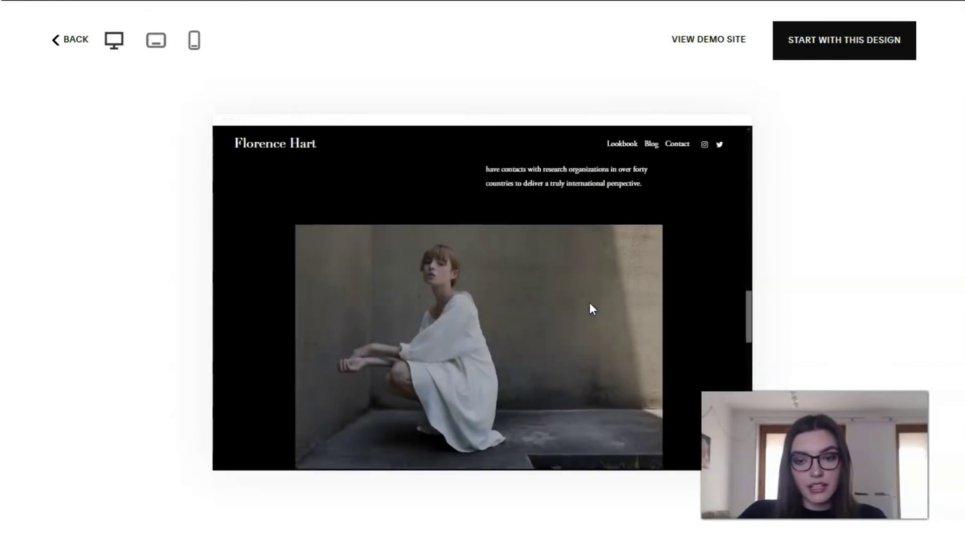
{"action": "scroll", "coordinate": [589, 302], "scroll_direction": "down", "scroll_amount": 4}
{"action": "scroll", "coordinate": [590, 302], "scroll_direction": "up", "scroll_amount": 8}
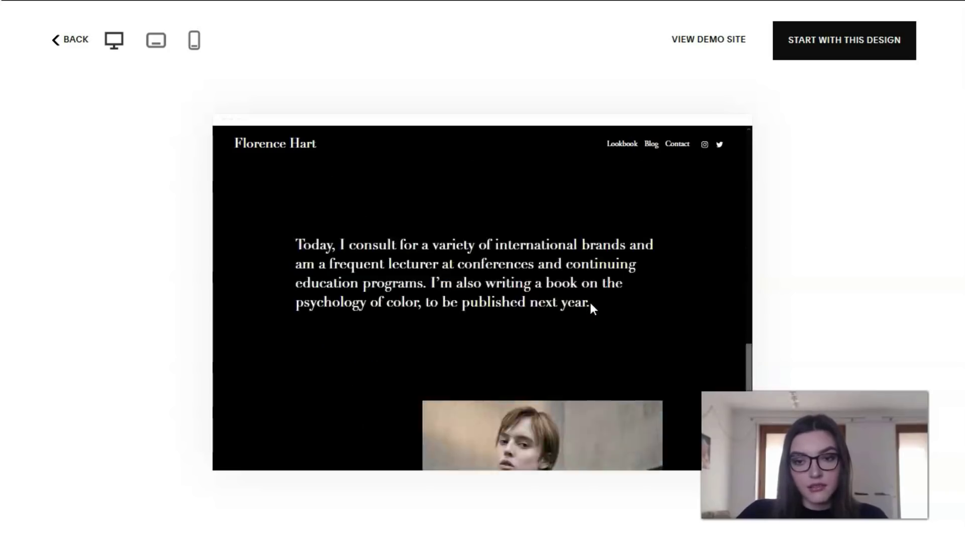
{"action": "scroll", "coordinate": [590, 303], "scroll_direction": "up", "scroll_amount": 10}
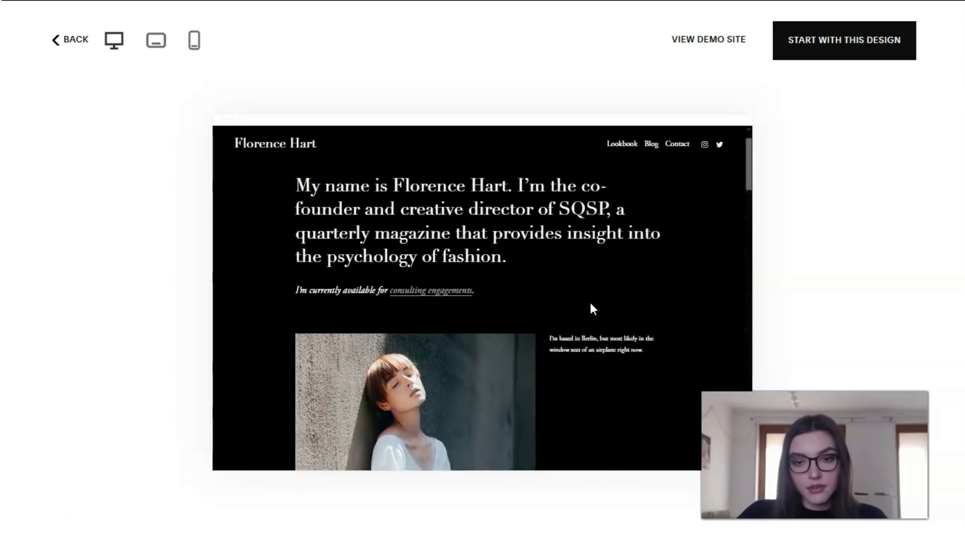
Step: View the Hart template's demo site at full size and examine its home page down to the footer
{"action": "left_click", "coordinate": [603, 298]}
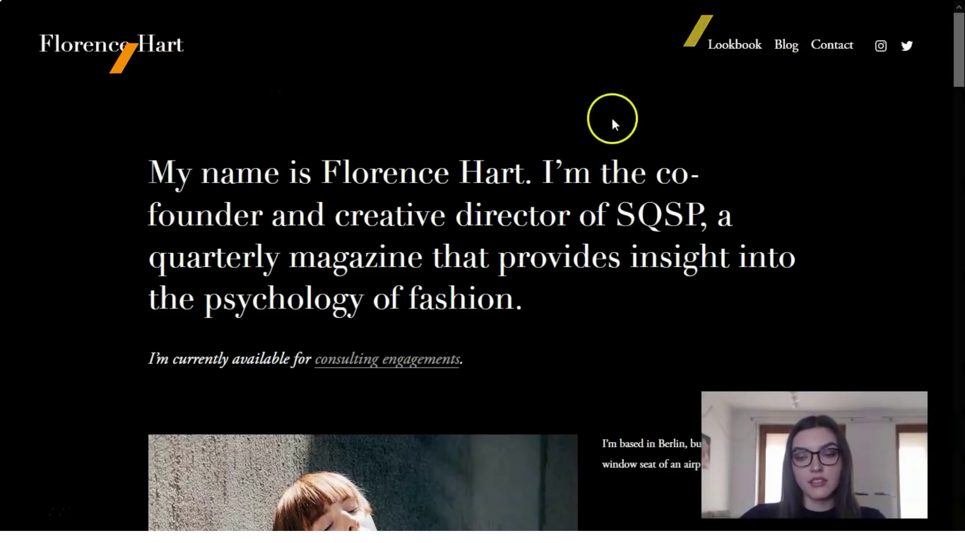
{"action": "scroll", "coordinate": [603, 158], "scroll_direction": "down", "scroll_amount": 5}
{"action": "scroll", "coordinate": [603, 157], "scroll_direction": "down", "scroll_amount": 10}
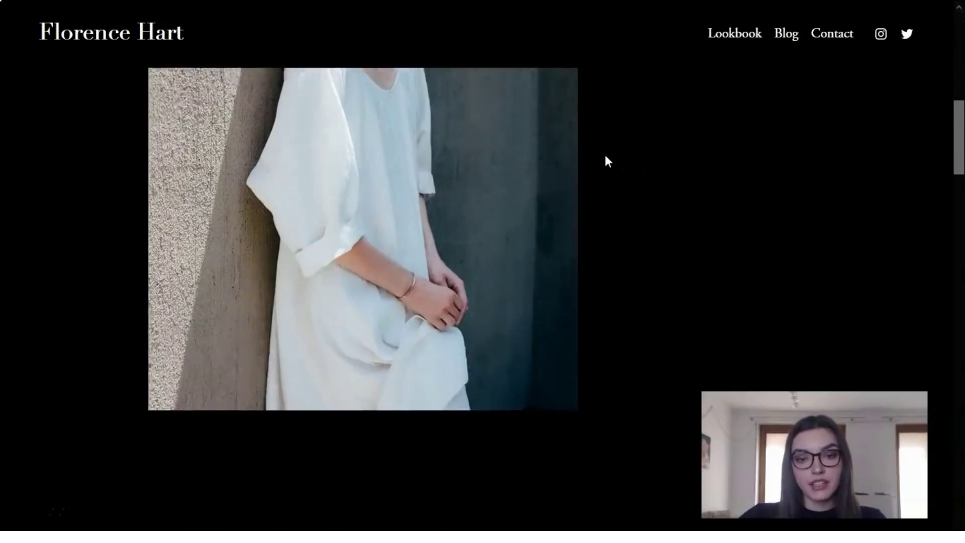
{"action": "scroll", "coordinate": [609, 164], "scroll_direction": "down", "scroll_amount": 20}
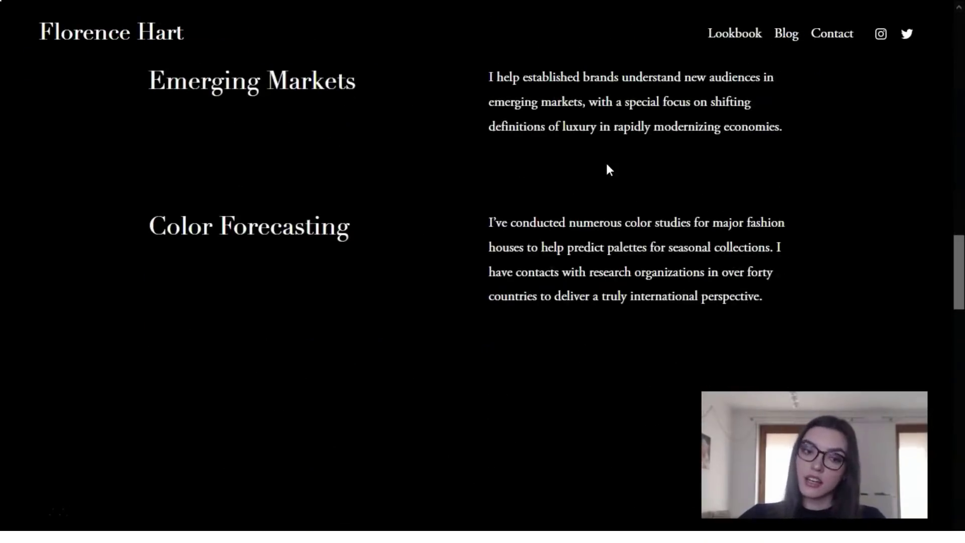
{"action": "scroll", "coordinate": [607, 165], "scroll_direction": "down", "scroll_amount": 20}
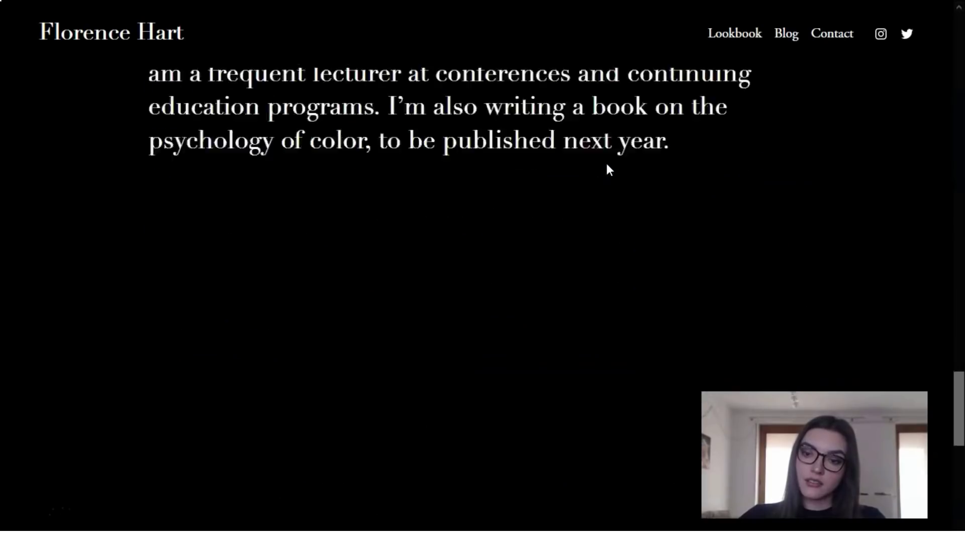
{"action": "scroll", "coordinate": [607, 164], "scroll_direction": "down", "scroll_amount": 2}
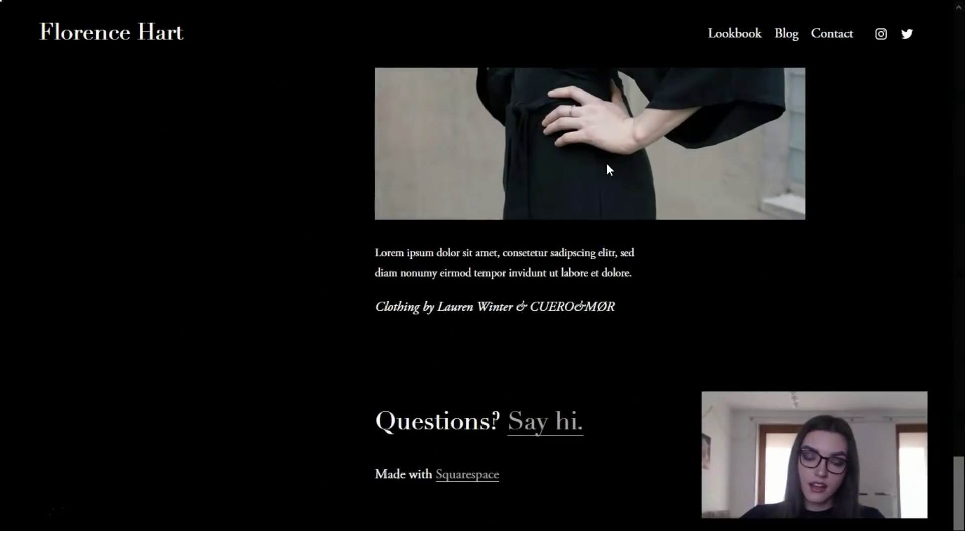
{"action": "scroll", "coordinate": [606, 164], "scroll_direction": "up", "scroll_amount": 6}
{"action": "scroll", "coordinate": [607, 164], "scroll_direction": "up", "scroll_amount": 15}
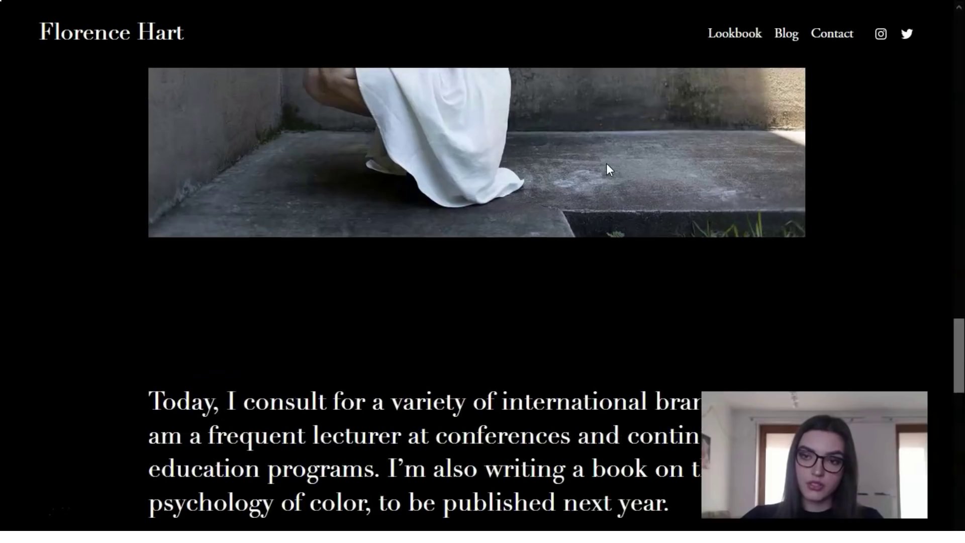
{"action": "scroll", "coordinate": [607, 165], "scroll_direction": "up", "scroll_amount": 10}
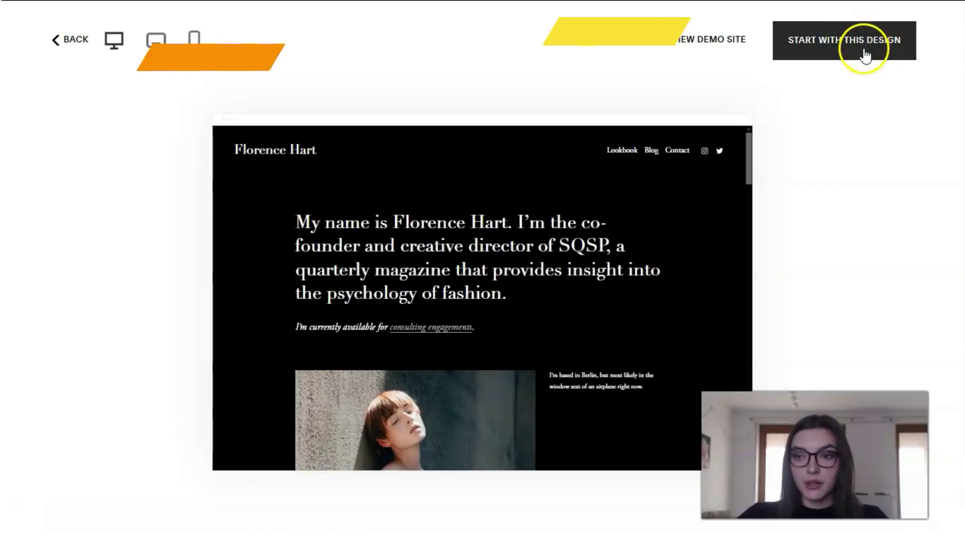
Step: Start a site with the Hart design and open the choice of page types for its main navigation
{"action": "left_click", "coordinate": [866, 47]}
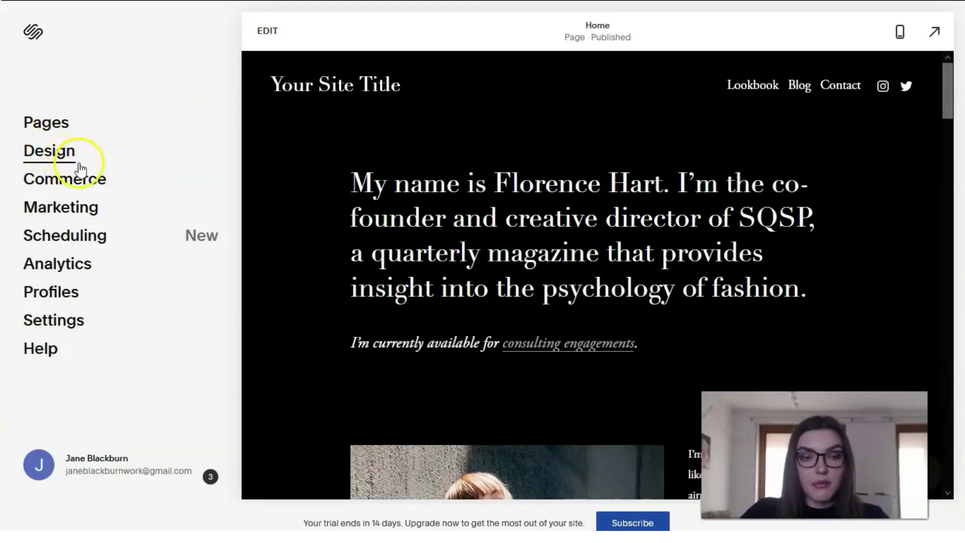
{"action": "left_click", "coordinate": [63, 126]}
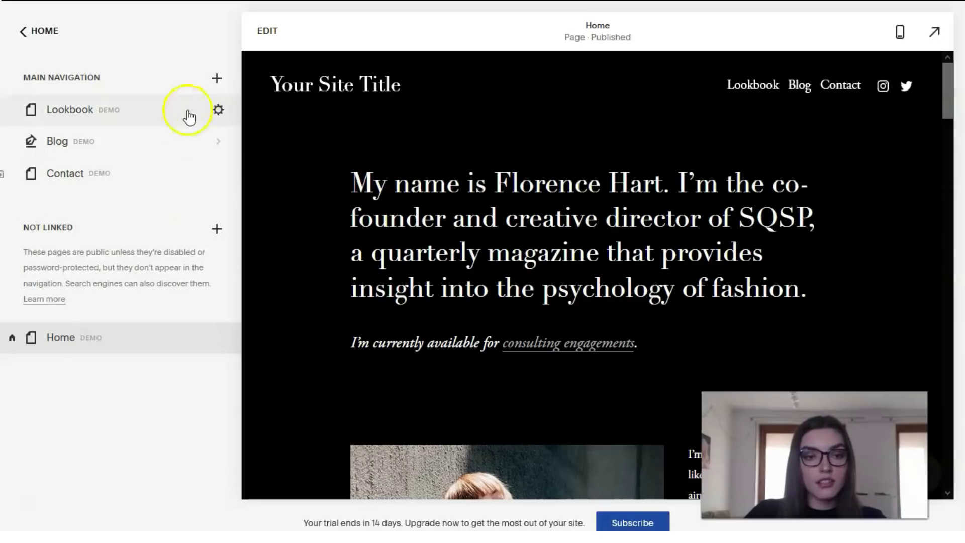
{"action": "left_click", "coordinate": [214, 87]}
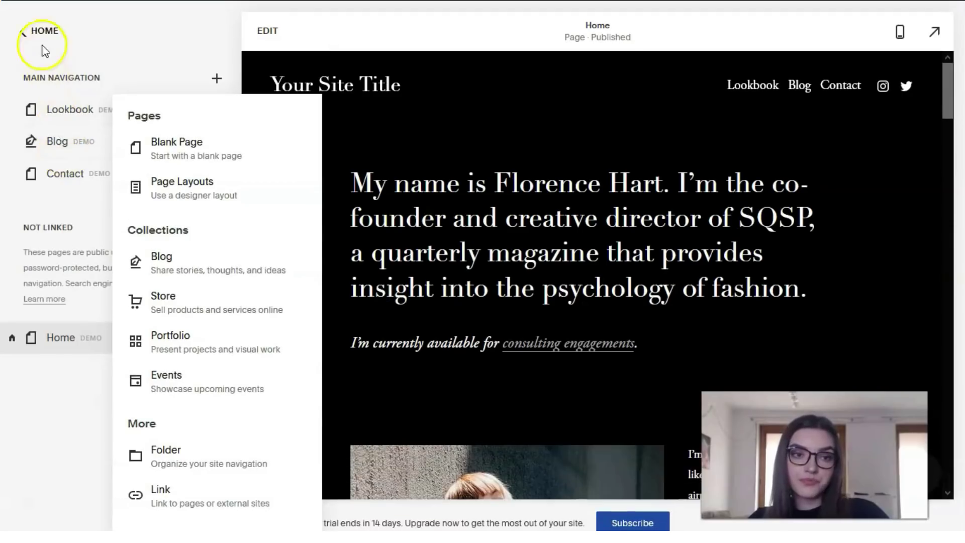
Step: Leave the page list and review the font pack and global text styles in the site's font design settings
{"action": "left_click", "coordinate": [41, 42]}
{"action": "left_click", "coordinate": [71, 153]}
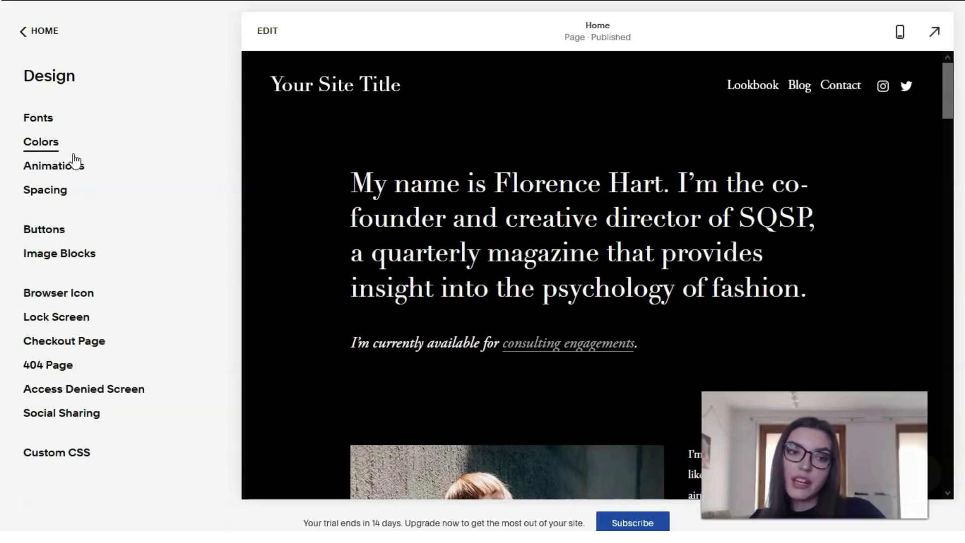
{"action": "left_click", "coordinate": [65, 134]}
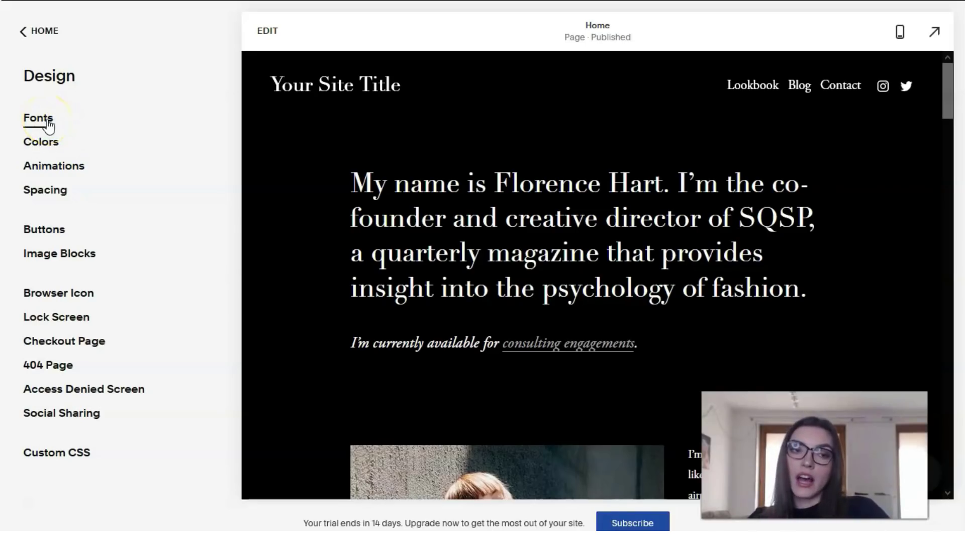
{"action": "left_click", "coordinate": [47, 123]}
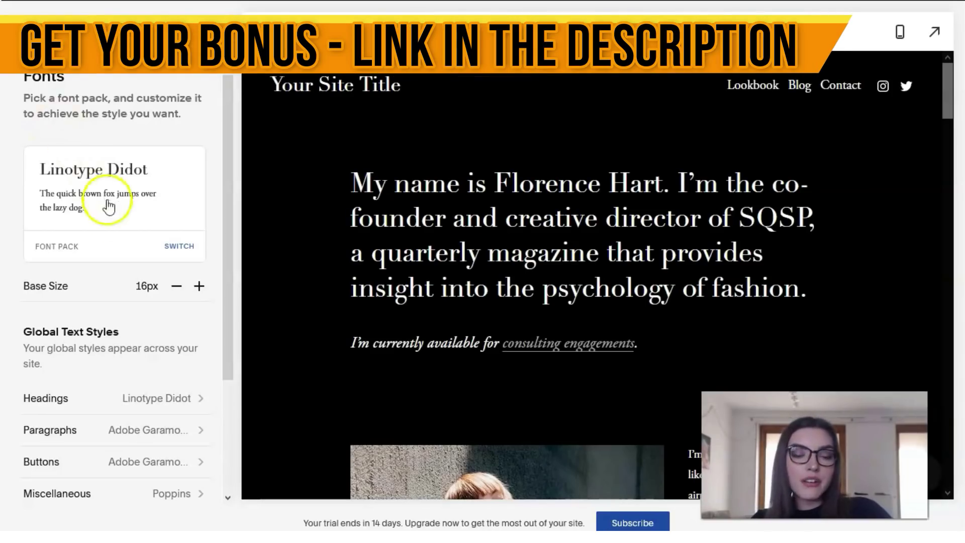
{"action": "scroll", "coordinate": [143, 254], "scroll_direction": "down", "scroll_amount": 1}
{"action": "scroll", "coordinate": [142, 243], "scroll_direction": "up", "scroll_amount": 1}
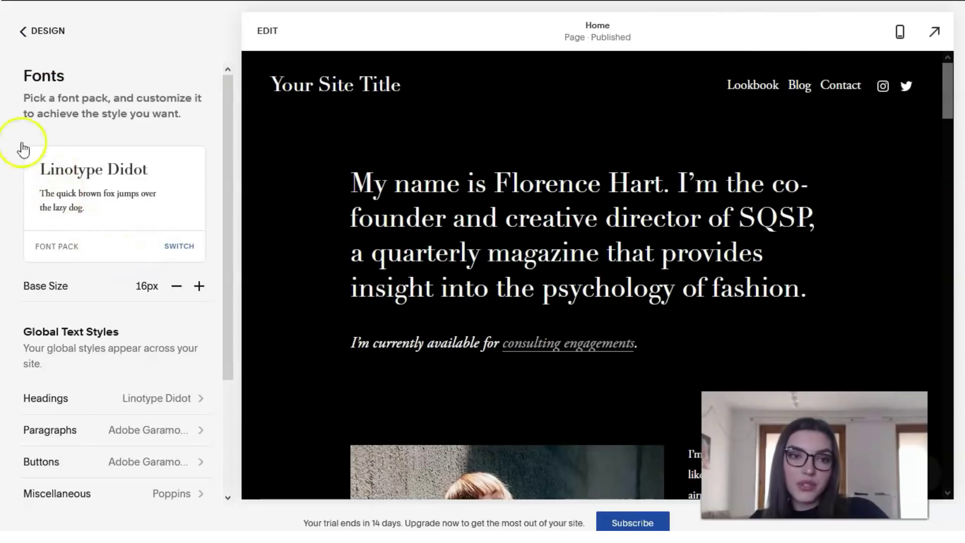
Step: Apply the orange, light grey and near-black designer palette to the site's colors, check it on the home page and save
{"action": "left_click", "coordinate": [19, 29]}
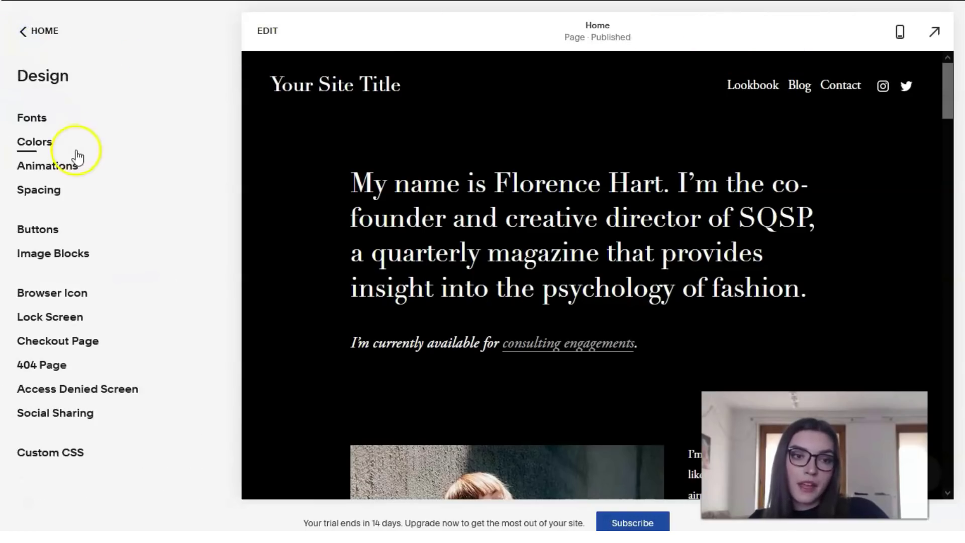
{"action": "left_click", "coordinate": [51, 146]}
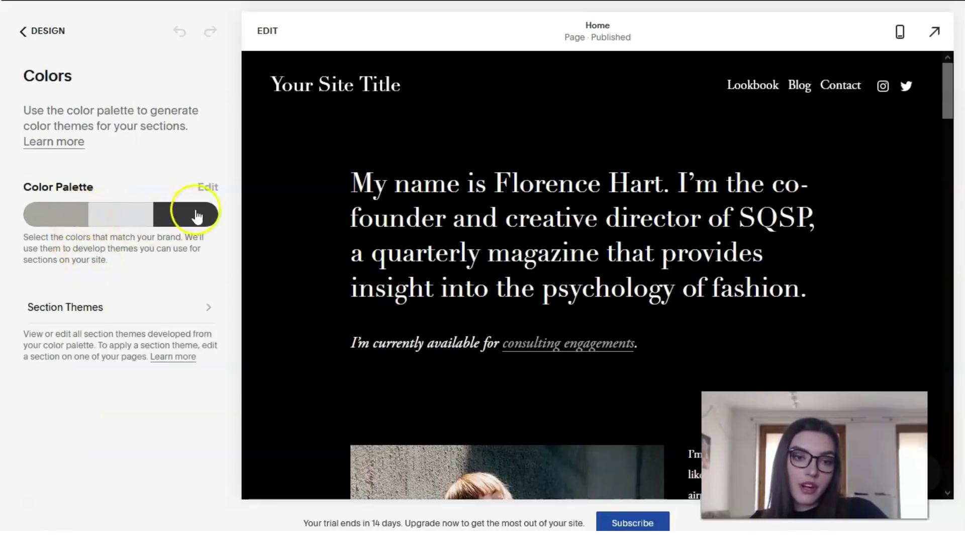
{"action": "left_click", "coordinate": [213, 199]}
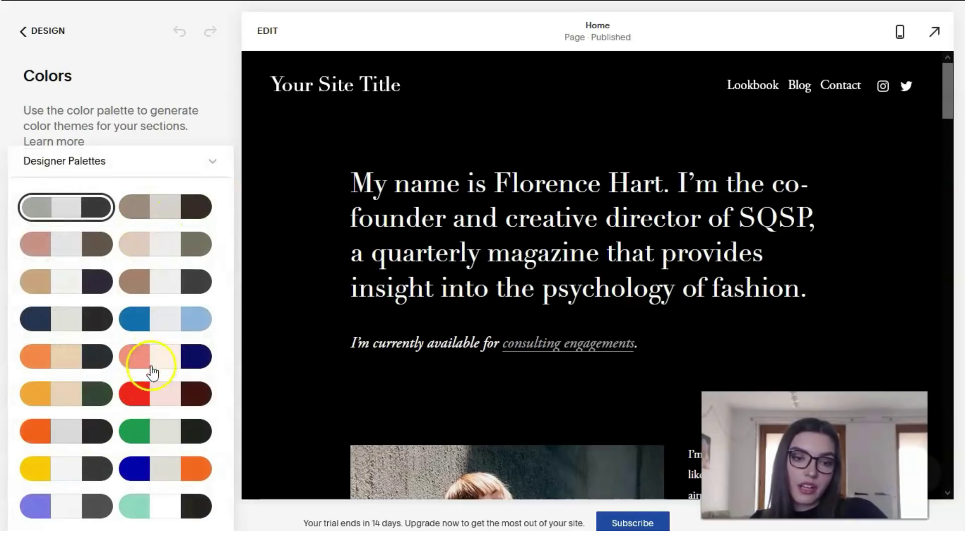
{"action": "left_click", "coordinate": [101, 432]}
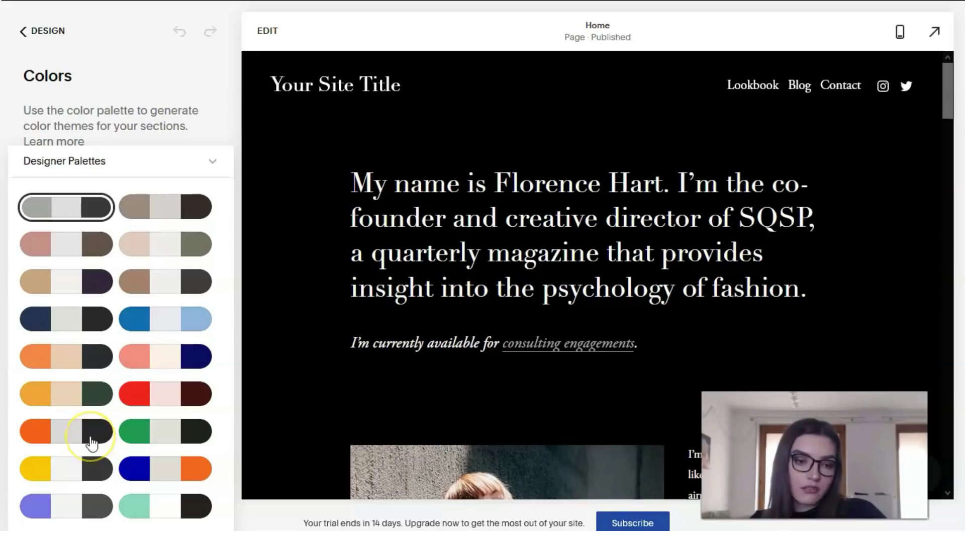
{"action": "left_click", "coordinate": [83, 433]}
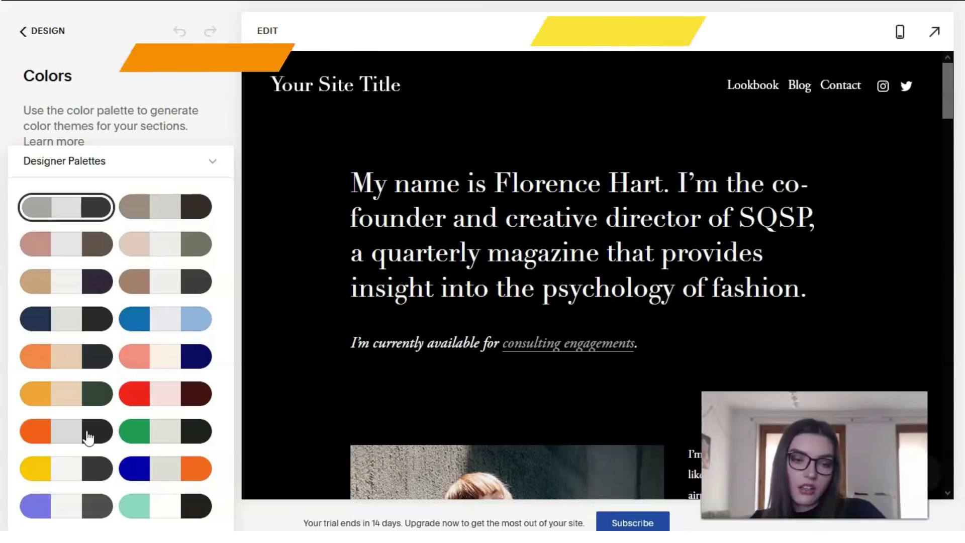
{"action": "left_click", "coordinate": [88, 436]}
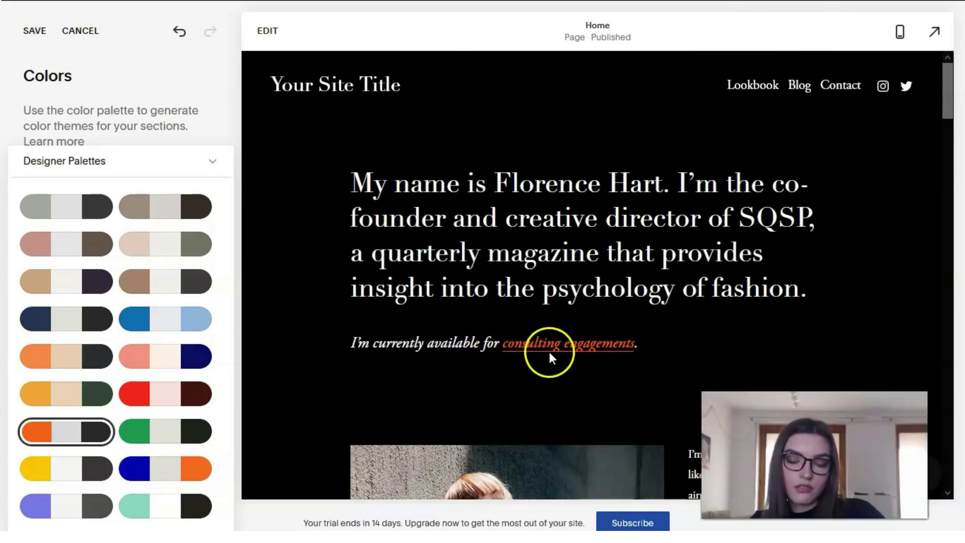
{"action": "scroll", "coordinate": [618, 347], "scroll_direction": "down", "scroll_amount": 10}
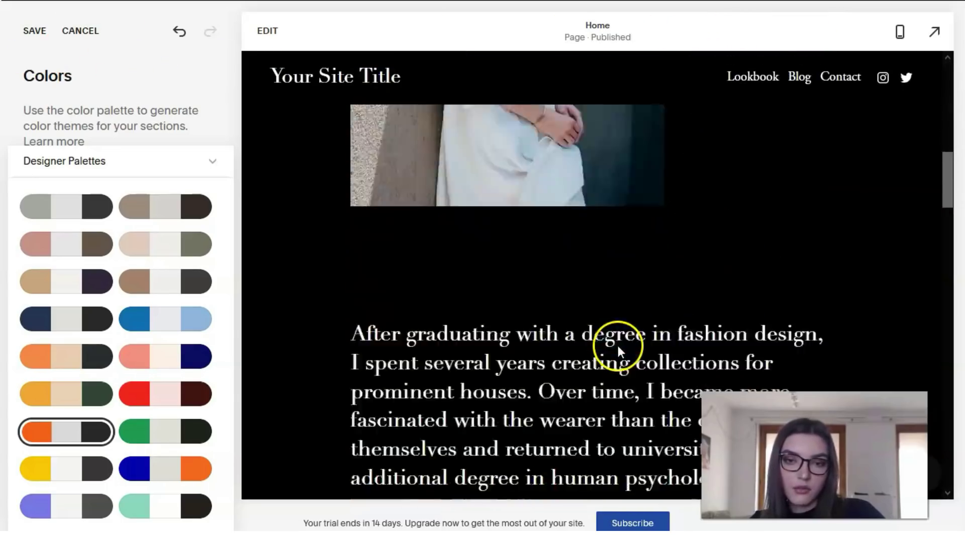
{"action": "scroll", "coordinate": [618, 346], "scroll_direction": "up", "scroll_amount": 10}
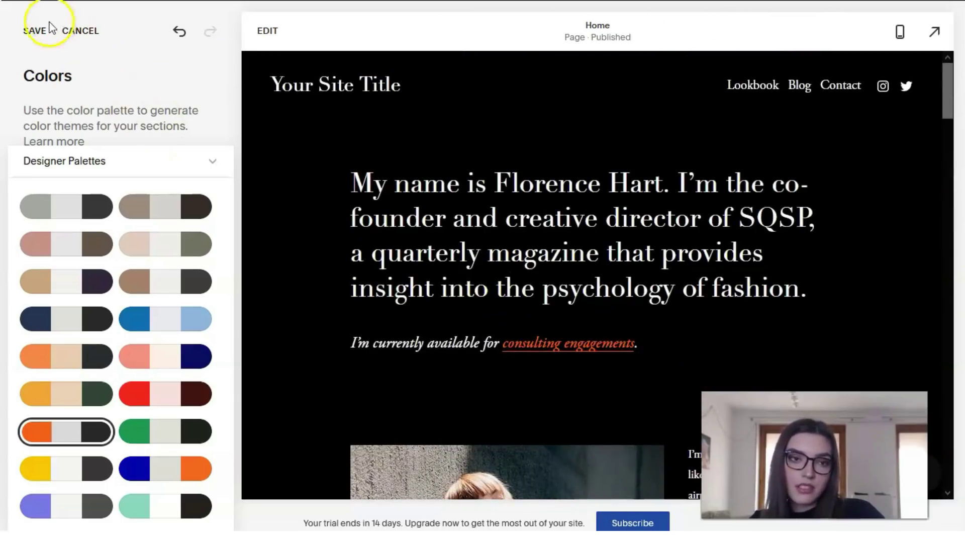
{"action": "left_click", "coordinate": [34, 32]}
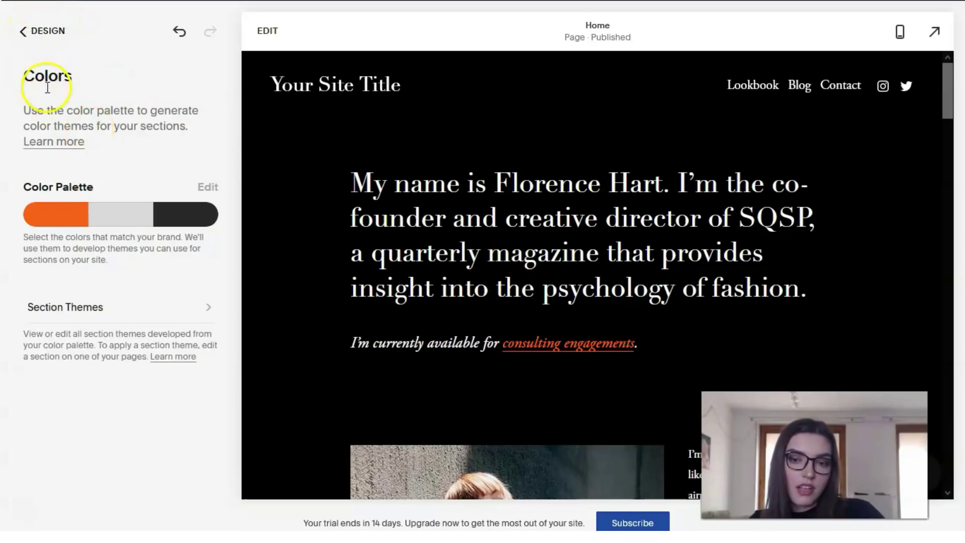
Step: Review the animation styles in the design settings and return to the main site menu
{"action": "left_click", "coordinate": [38, 30]}
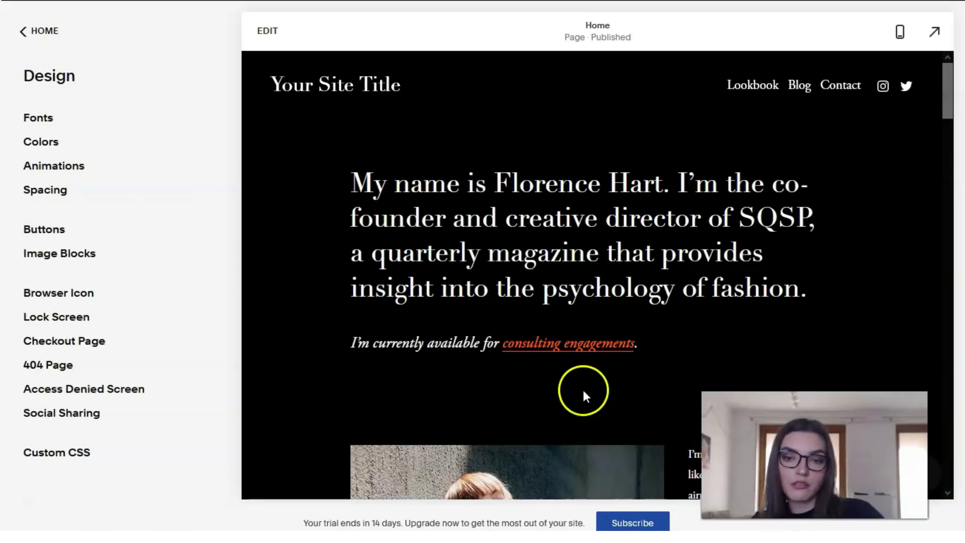
{"action": "left_click", "coordinate": [71, 169]}
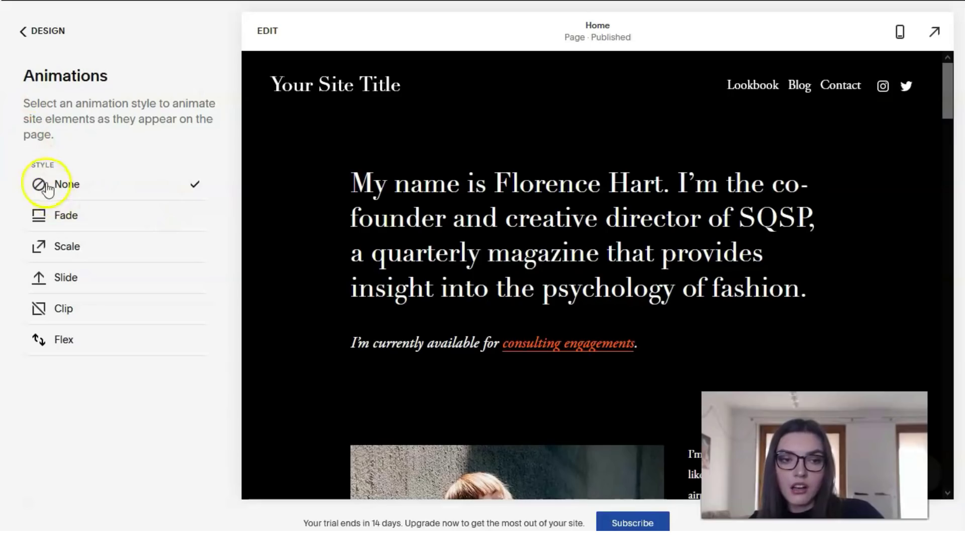
{"action": "left_click", "coordinate": [25, 54]}
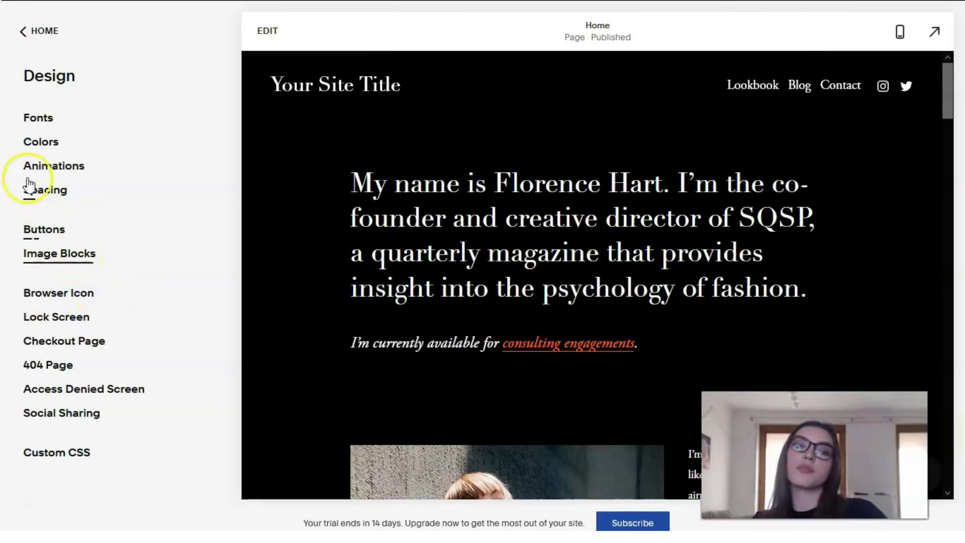
{"action": "left_click", "coordinate": [28, 31]}
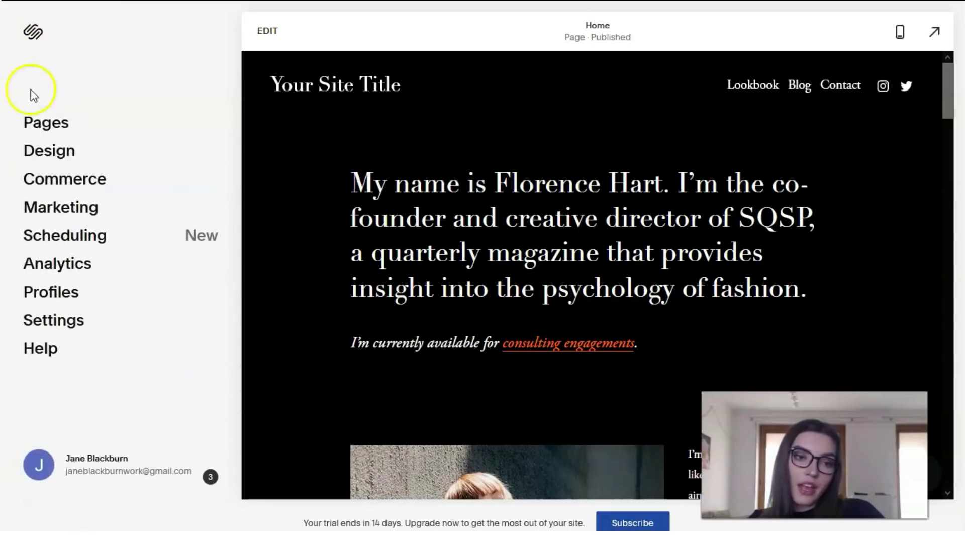
Step: Look through the commerce options, dismissing the store setup introduction, and review the marketing options
{"action": "left_click", "coordinate": [68, 178]}
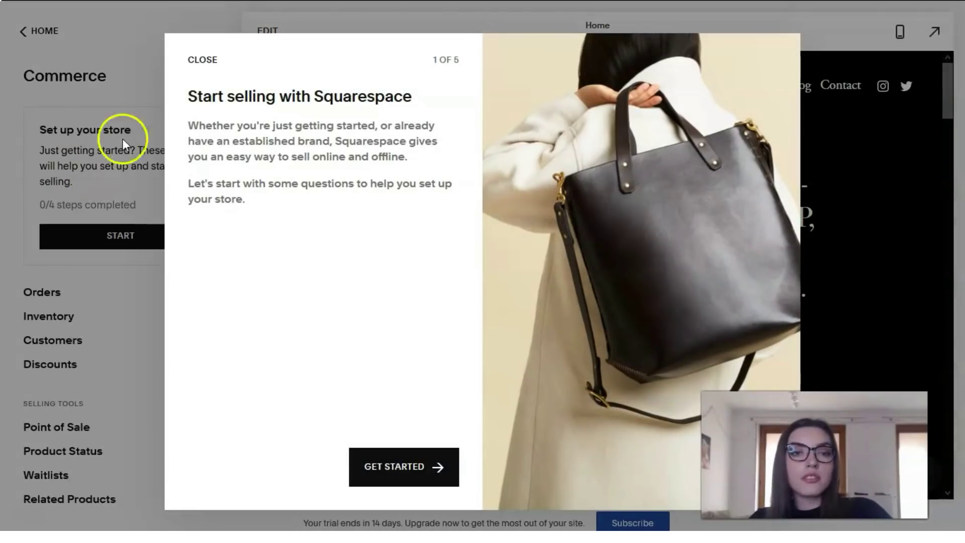
{"action": "left_click", "coordinate": [200, 61]}
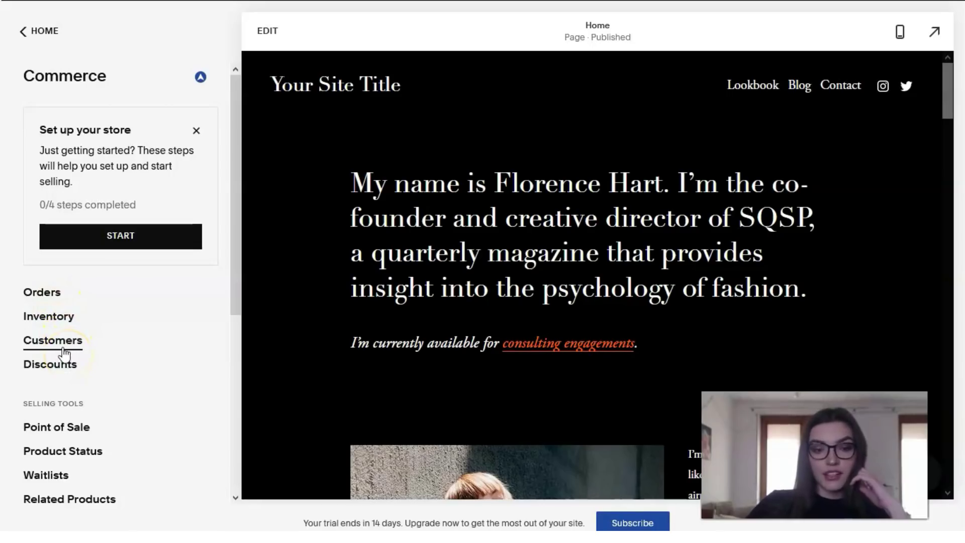
{"action": "left_click", "coordinate": [43, 30]}
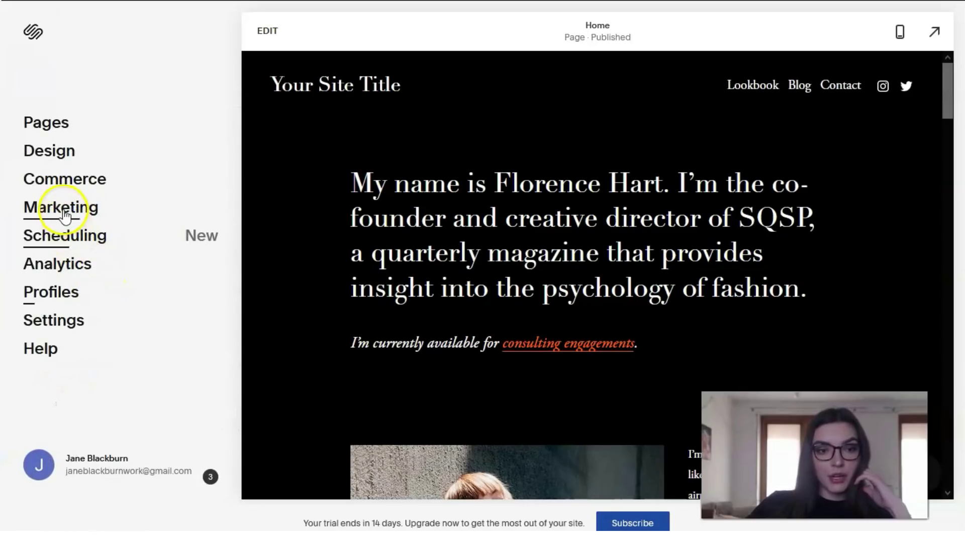
{"action": "left_click", "coordinate": [62, 209]}
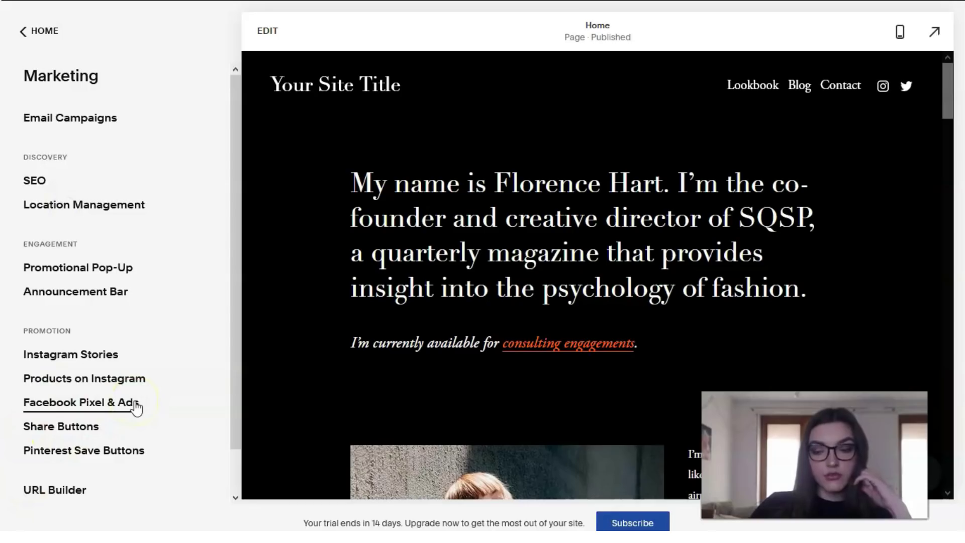
{"action": "left_click", "coordinate": [92, 132]}
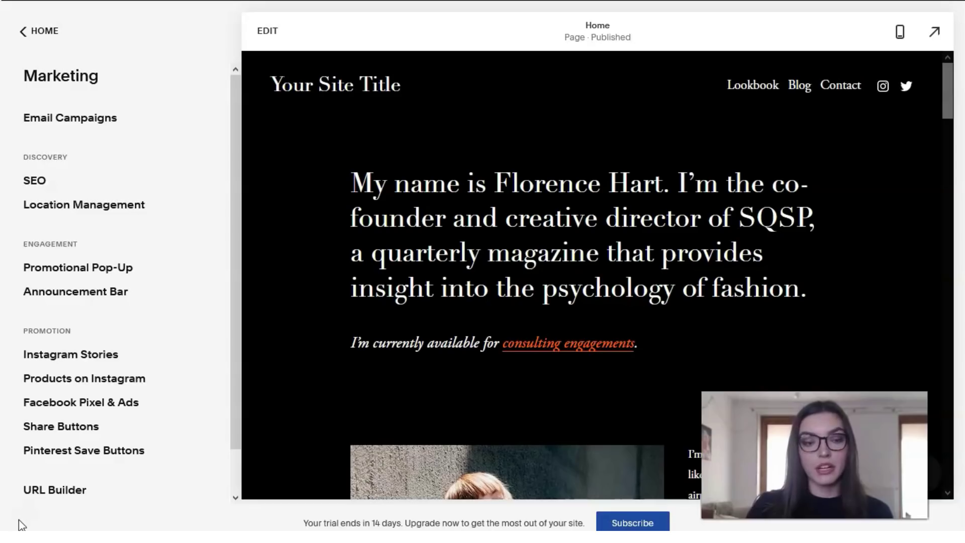
{"action": "left_click", "coordinate": [29, 32]}
Step: Examine the Sales, Traffic, Geography and Sales by Product analytics and go back to the main site menu
{"action": "left_click", "coordinate": [81, 266]}
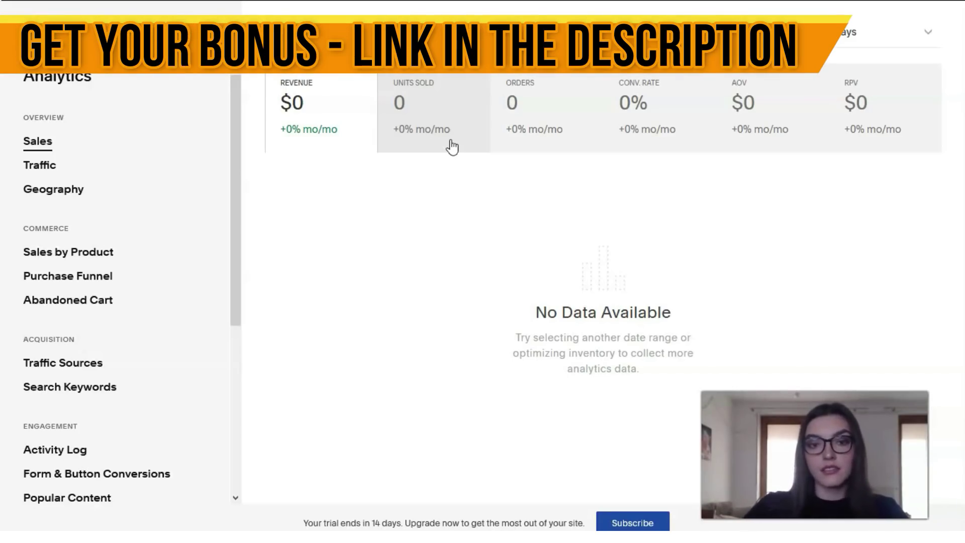
{"action": "left_click", "coordinate": [54, 169]}
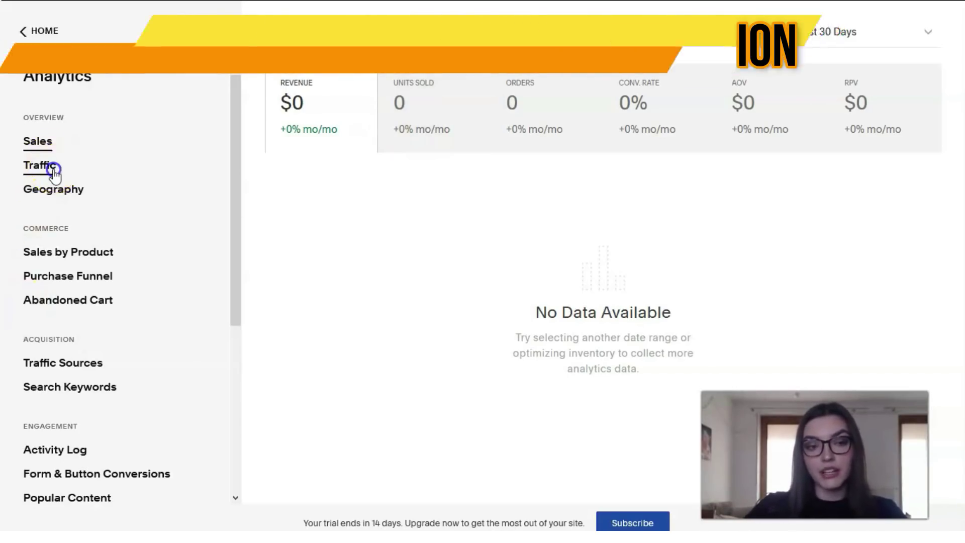
{"action": "left_click", "coordinate": [55, 191]}
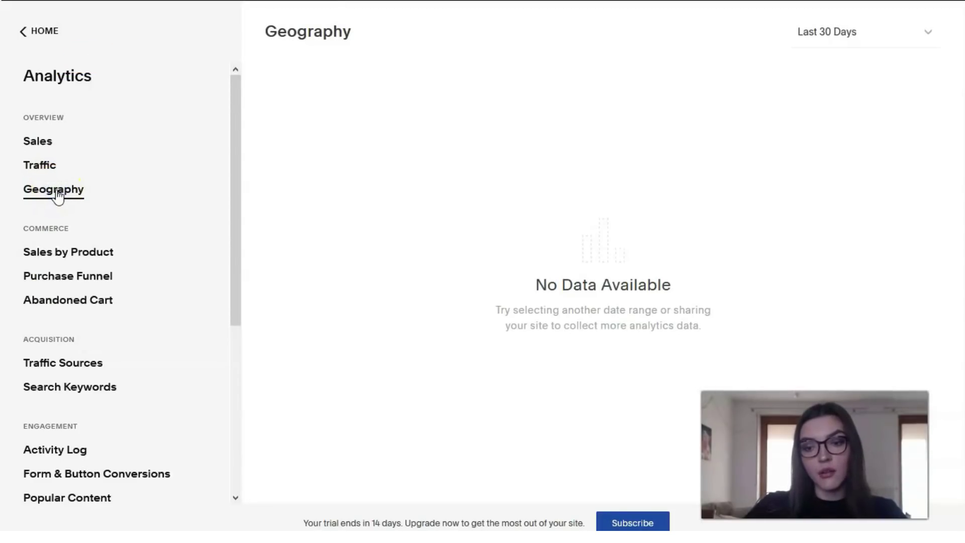
{"action": "left_click", "coordinate": [78, 258]}
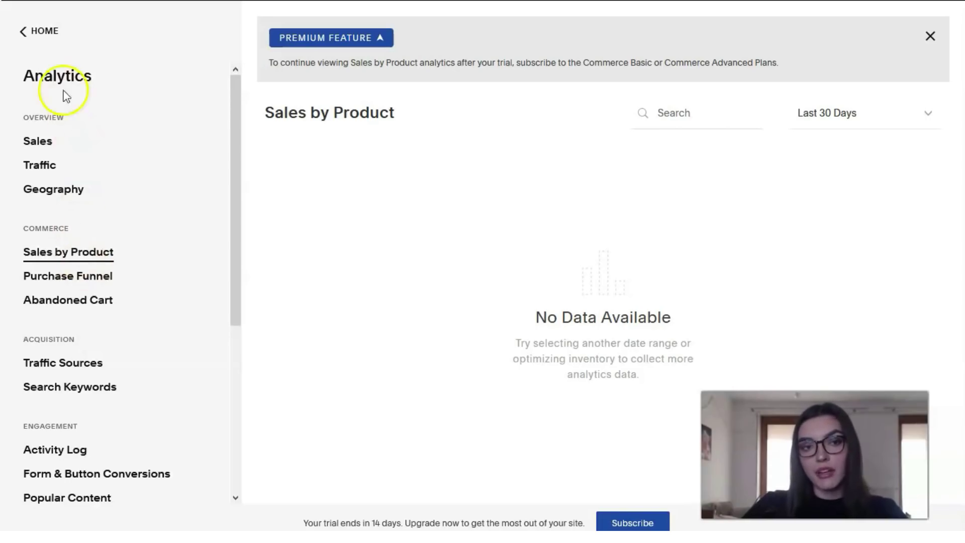
{"action": "left_click", "coordinate": [40, 32]}
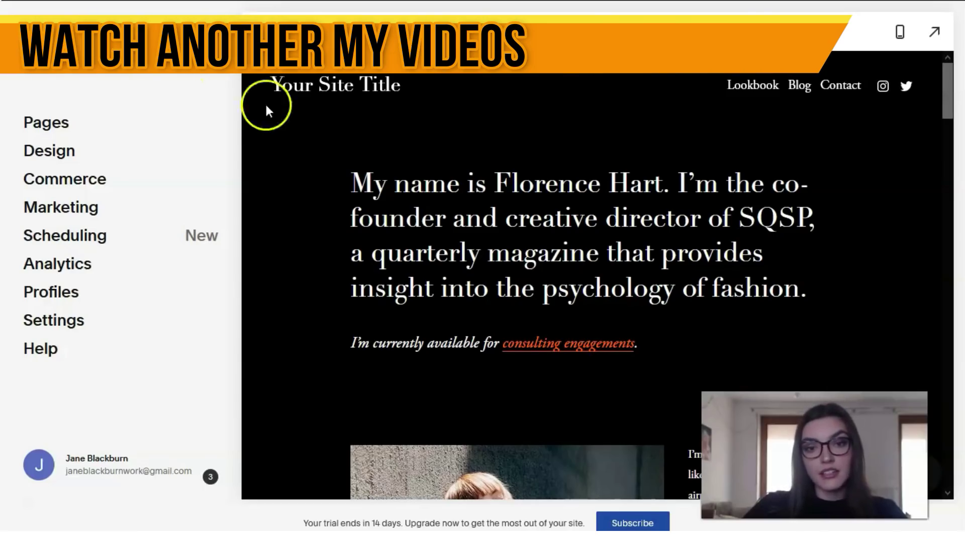
Step: Open the home page's site header for editing and shorten the site title to "Title"
{"action": "left_click", "coordinate": [290, 361]}
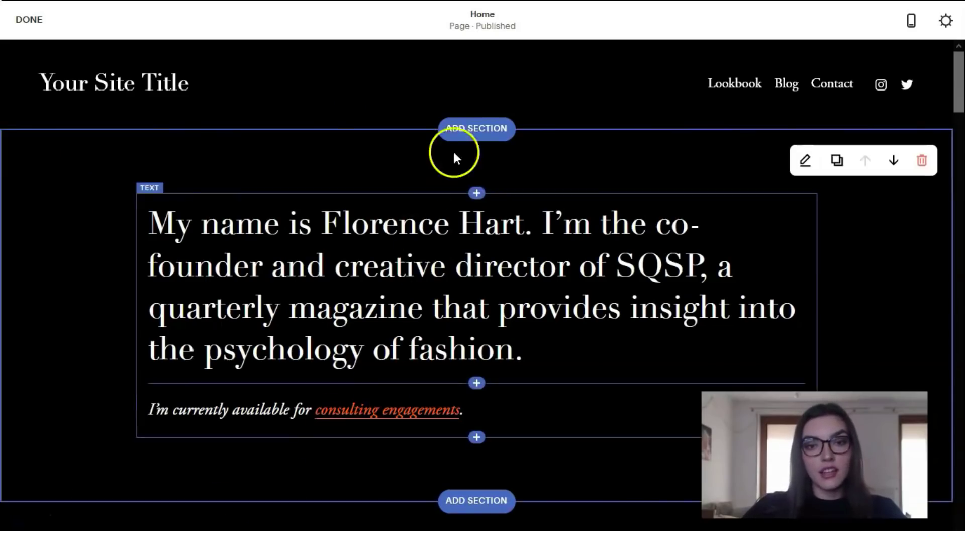
{"action": "left_click", "coordinate": [480, 93]}
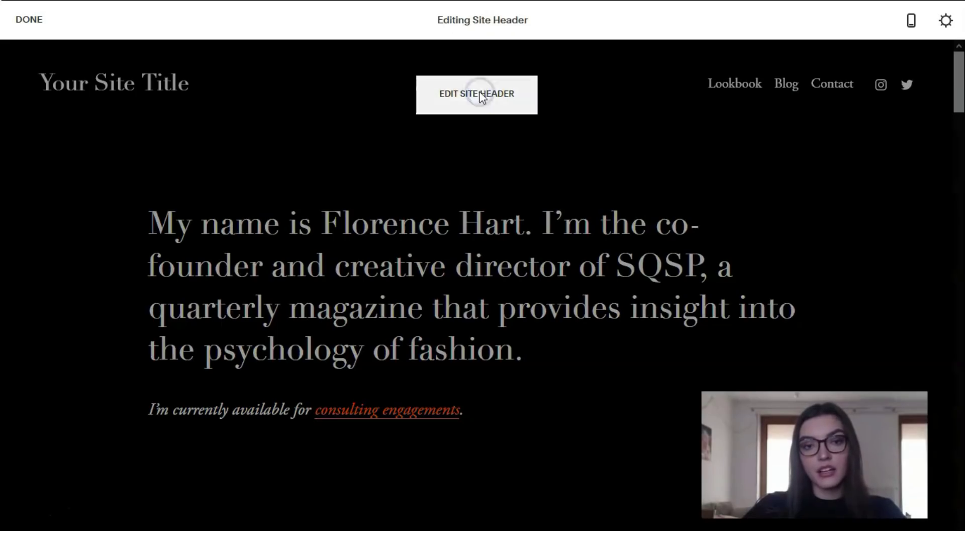
{"action": "left_click_drag", "start_coordinate": [795, 200], "coordinate": [364, 170]}
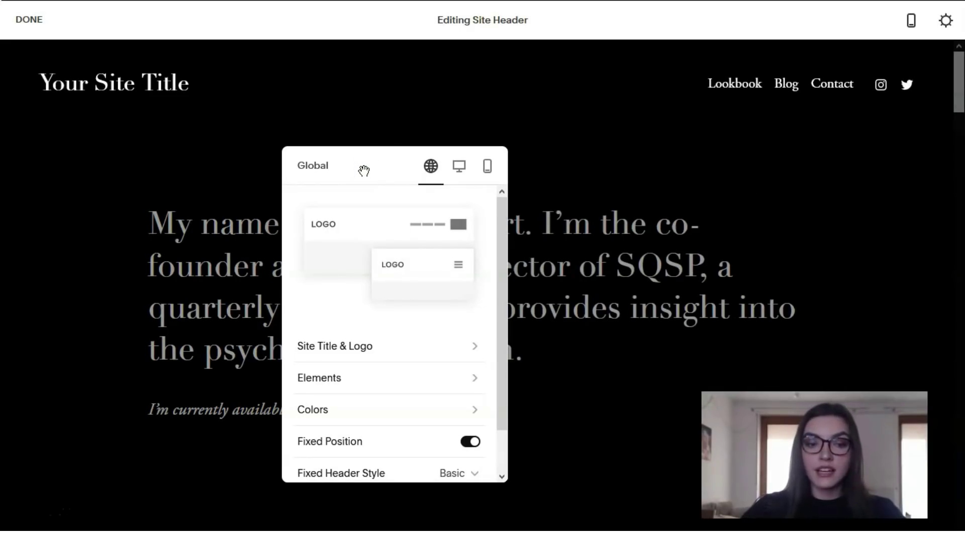
{"action": "left_click", "coordinate": [378, 171]}
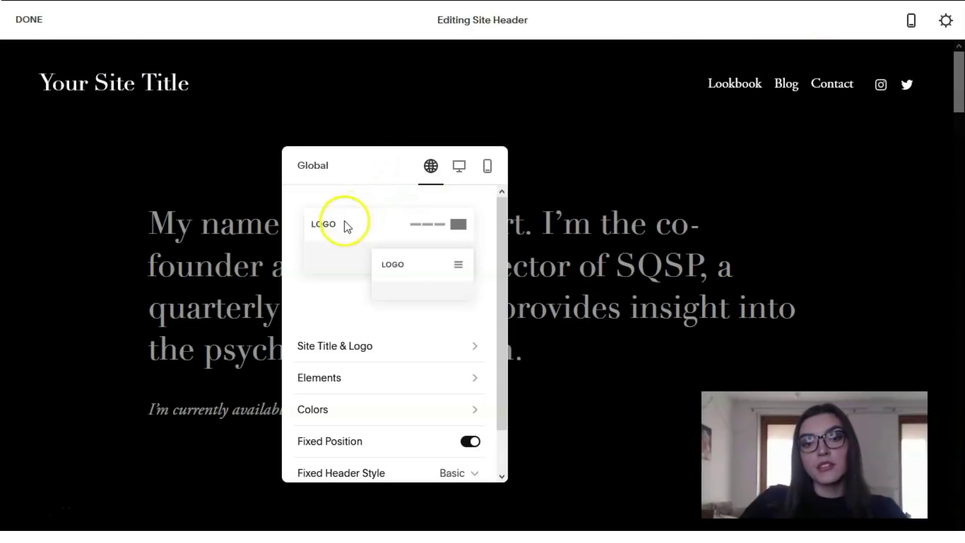
{"action": "left_click", "coordinate": [355, 345]}
{"action": "left_click_drag", "start_coordinate": [333, 216], "coordinate": [275, 227]}
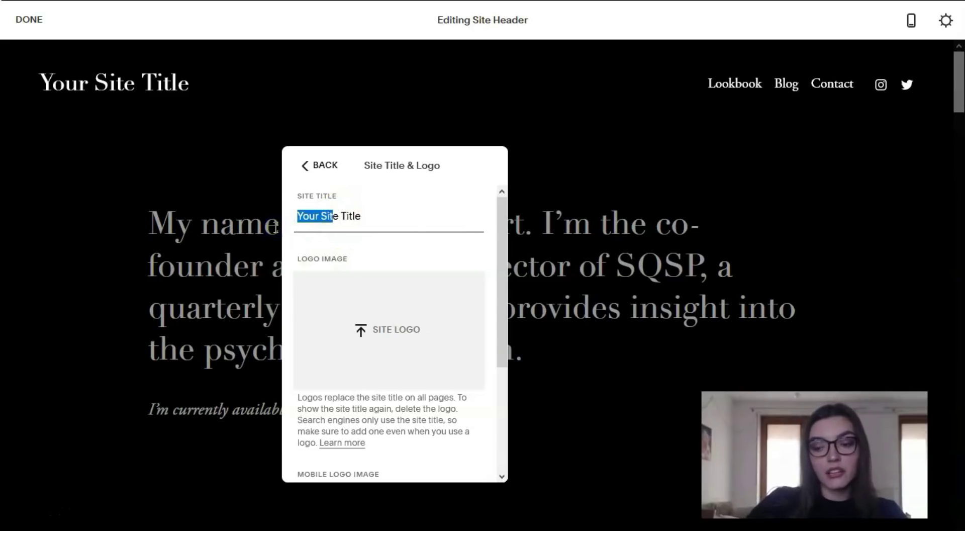
{"action": "key", "text": "Delete"}
{"action": "key", "text": "Delete"}
{"action": "key", "text": "Delete"}
{"action": "left_click", "coordinate": [308, 167]}
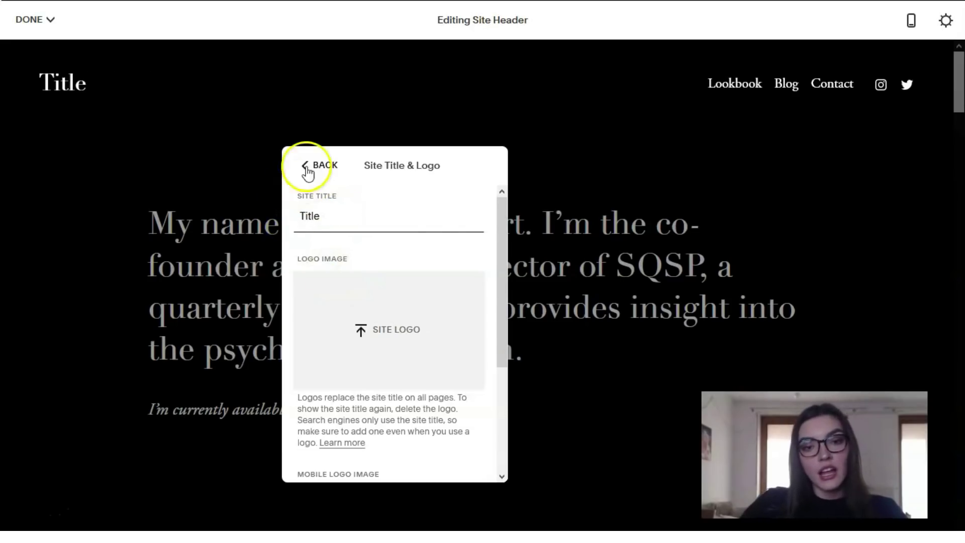
Step: Enable the button element in the site header, set the social icon size to 19px and return to page editing
{"action": "left_click", "coordinate": [360, 374]}
{"action": "left_click", "coordinate": [484, 205]}
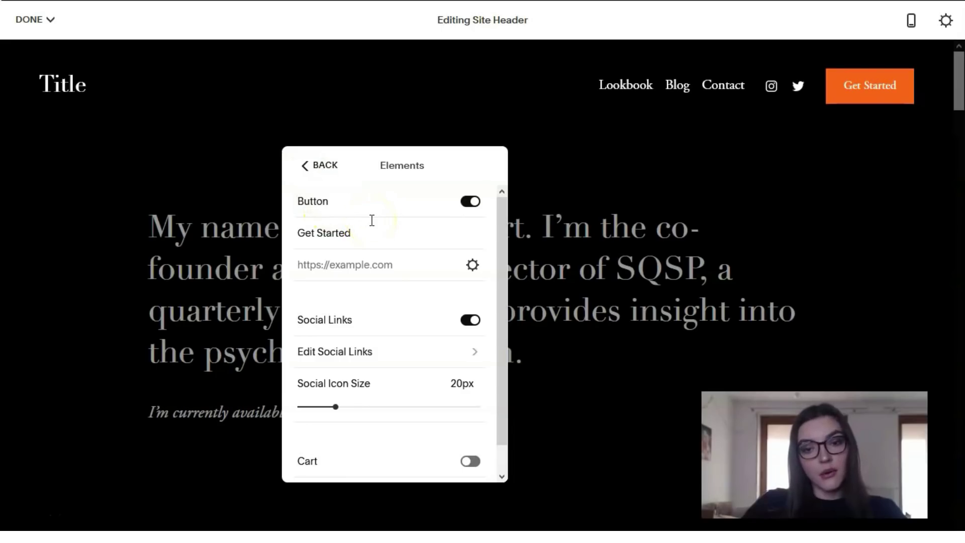
{"action": "left_click", "coordinate": [324, 409]}
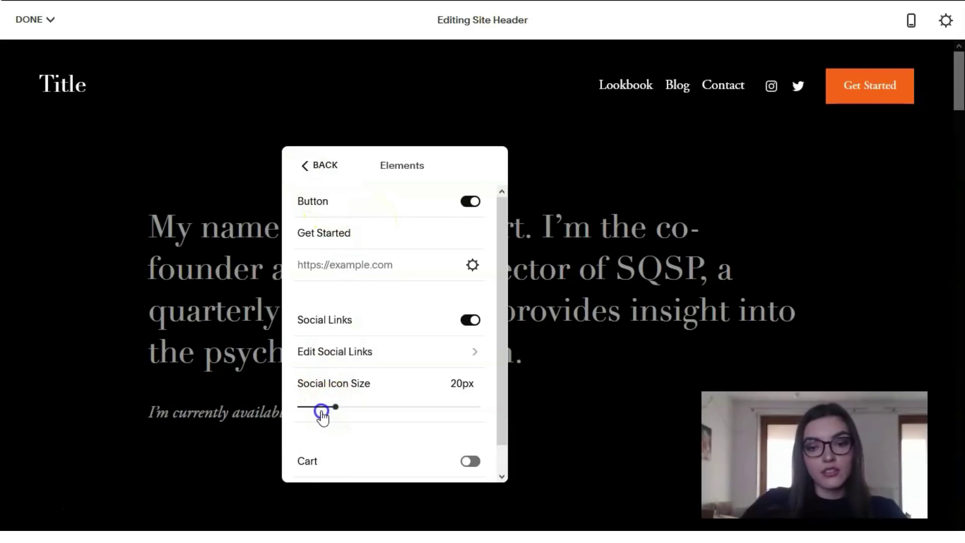
{"action": "left_click", "coordinate": [326, 408]}
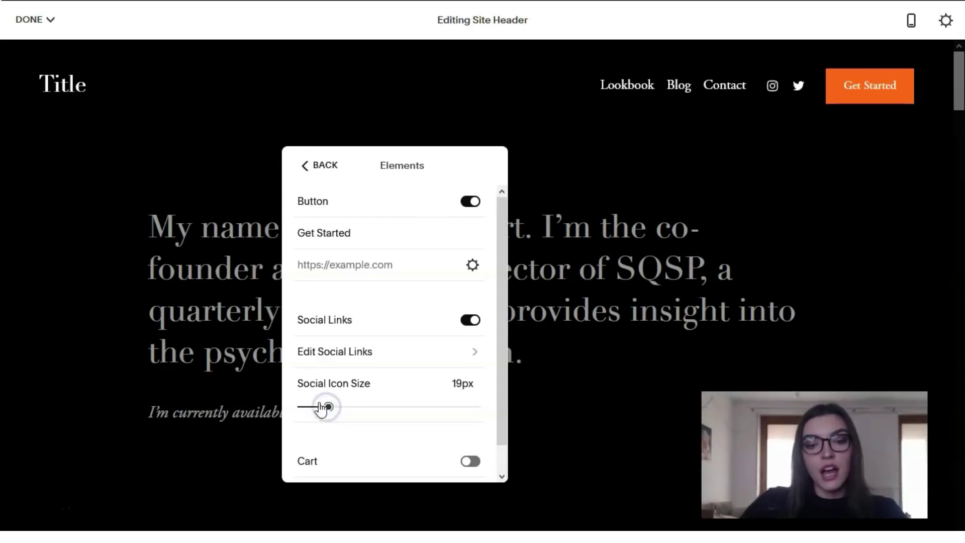
{"action": "left_click", "coordinate": [307, 166]}
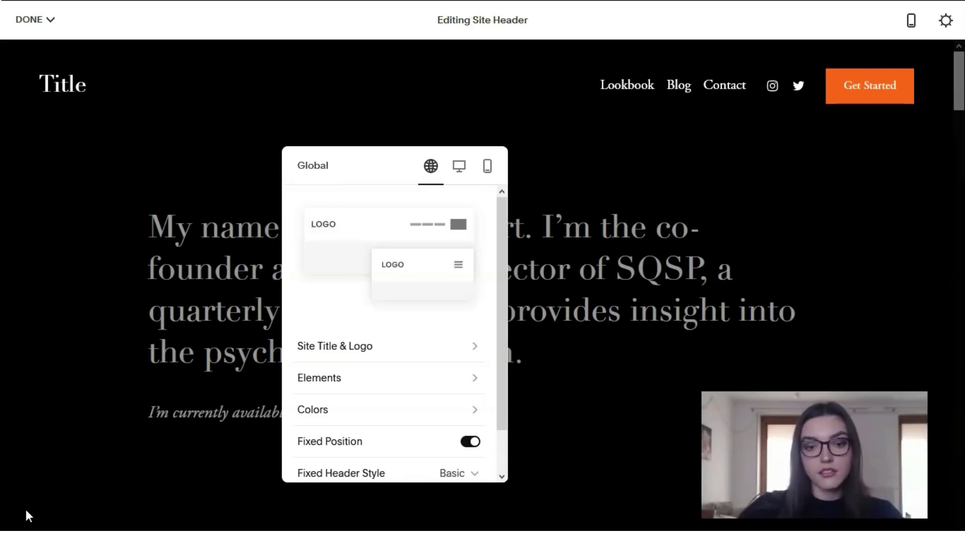
{"action": "left_click", "coordinate": [137, 373]}
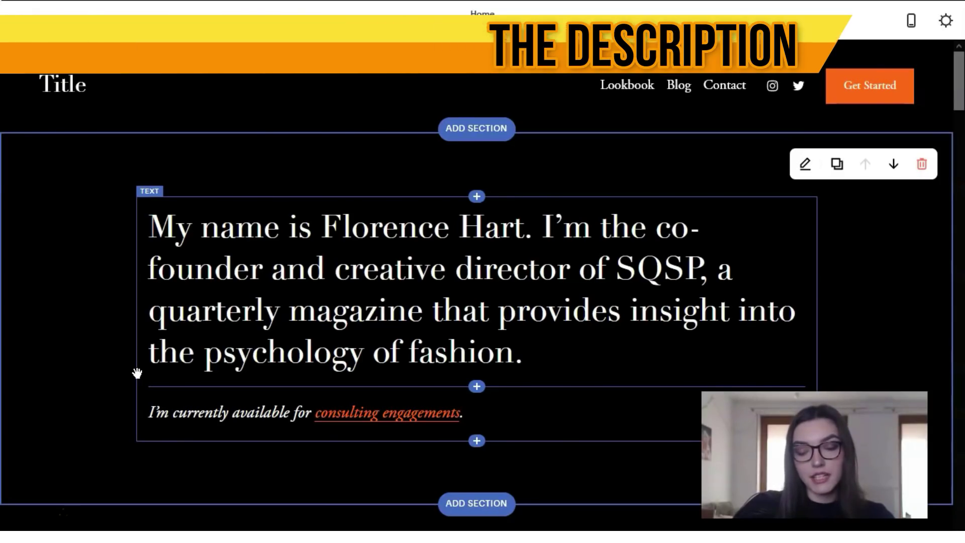
{"action": "left_click", "coordinate": [217, 374]}
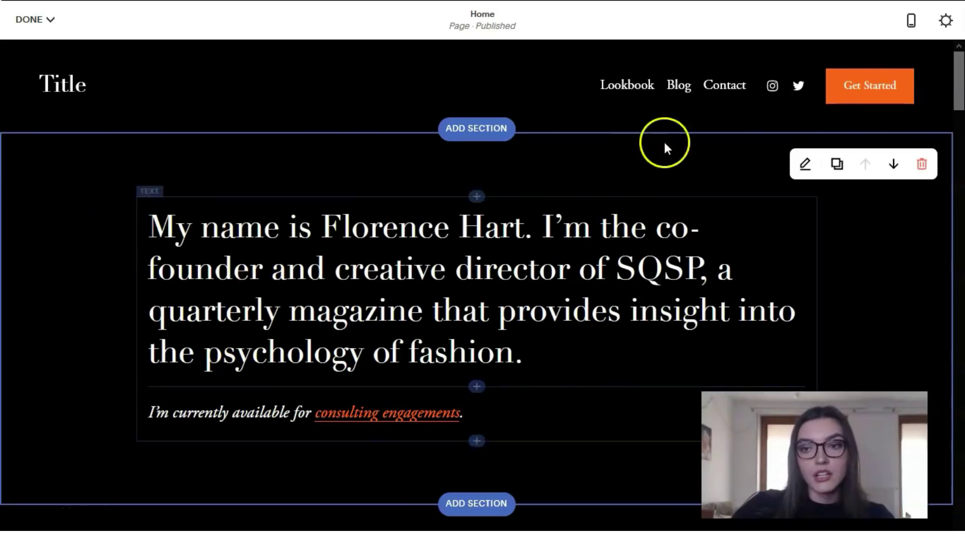
{"action": "scroll", "coordinate": [367, 177], "scroll_direction": "down", "scroll_amount": 4}
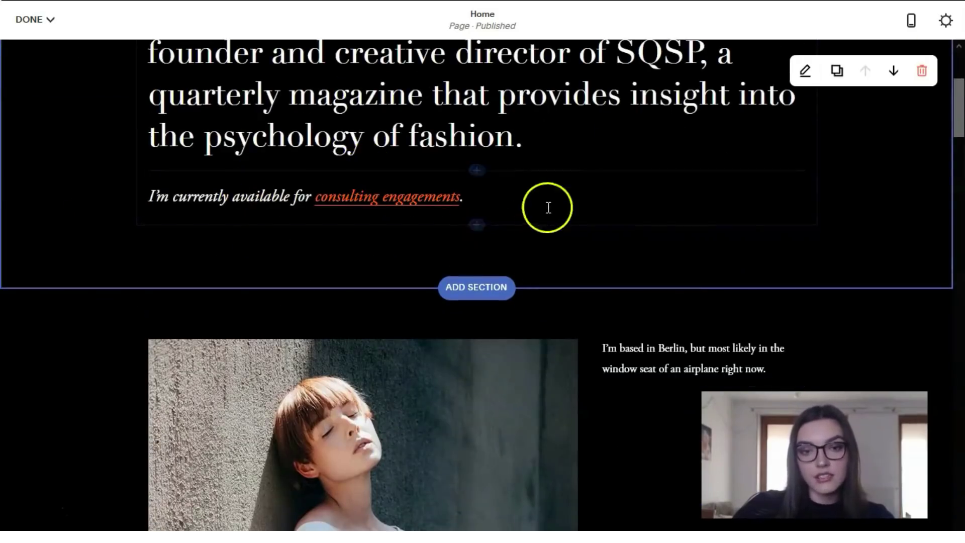
{"action": "scroll", "coordinate": [312, 409], "scroll_direction": "down", "scroll_amount": 7}
{"action": "scroll", "coordinate": [648, 281], "scroll_direction": "up", "scroll_amount": 3}
{"action": "scroll", "coordinate": [648, 282], "scroll_direction": "up", "scroll_amount": 8}
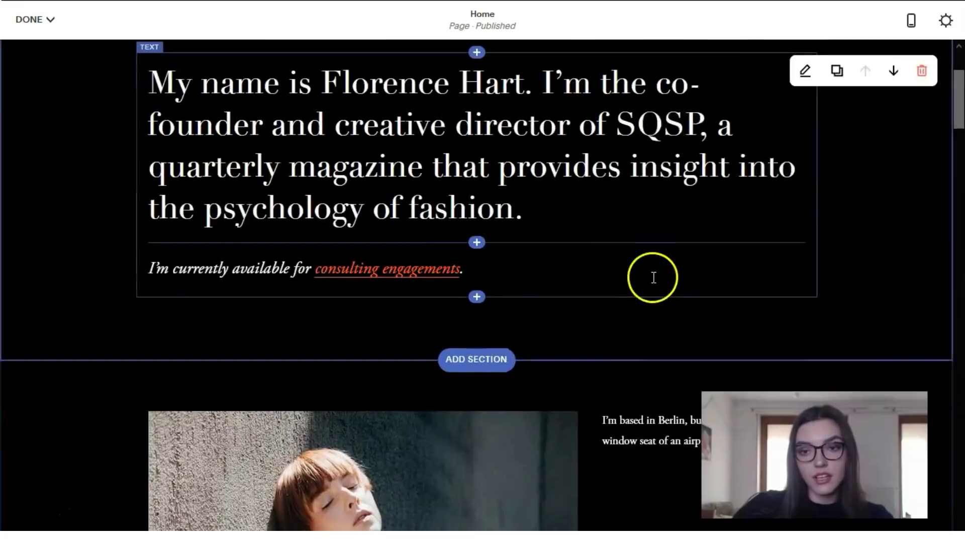
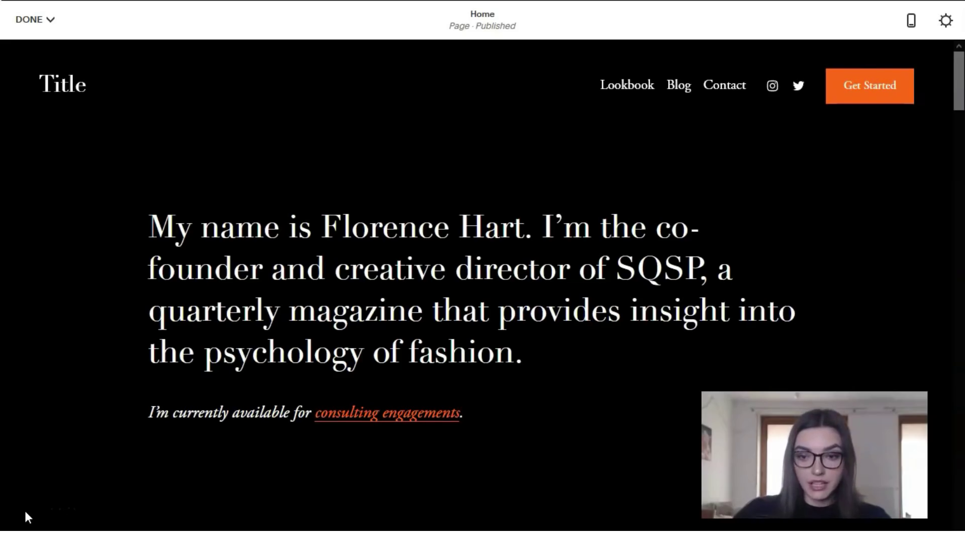
{"action": "left_click", "coordinate": [25, 511]}
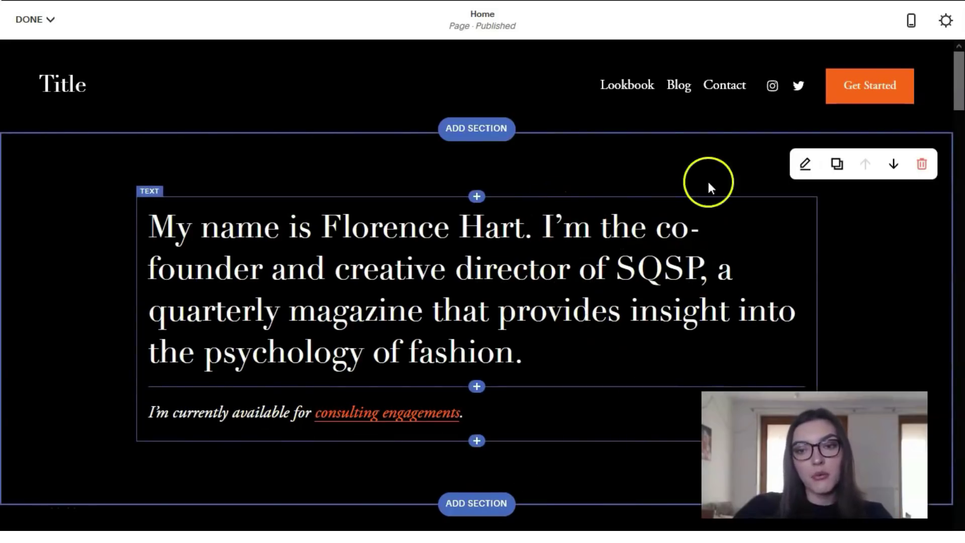
Step: Open the section library for the spot below the site header and preview the Images and Gallery layouts
{"action": "mouse_move", "coordinate": [416, 82]}
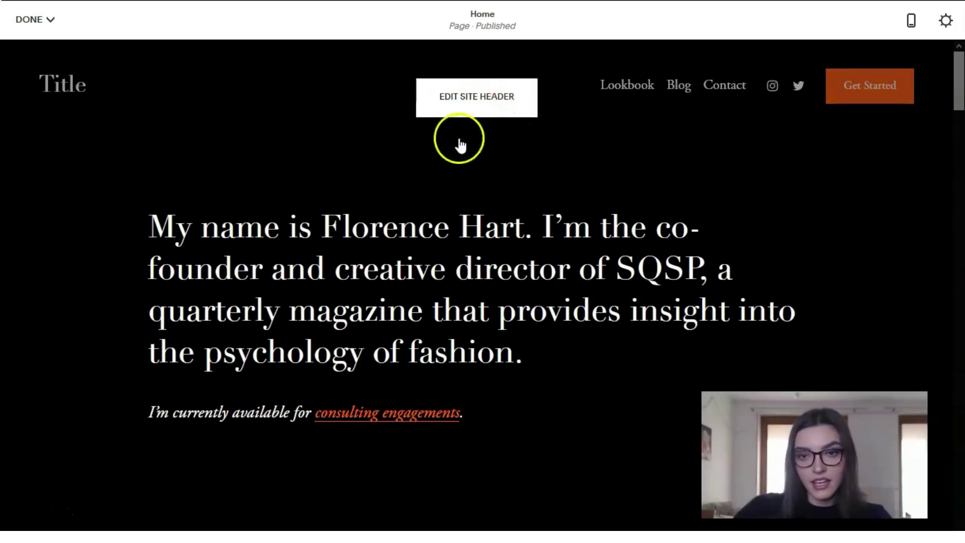
{"action": "mouse_move", "coordinate": [457, 134]}
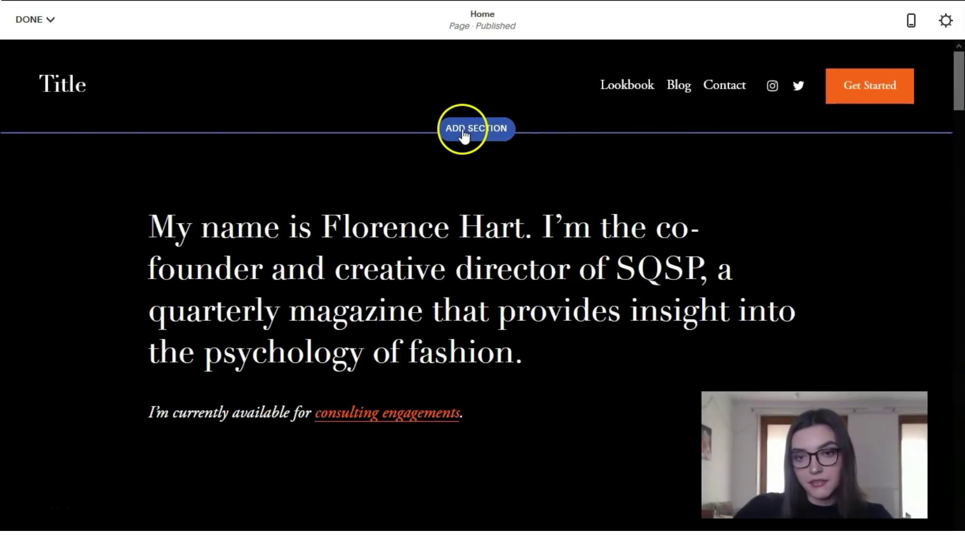
{"action": "left_click", "coordinate": [462, 134]}
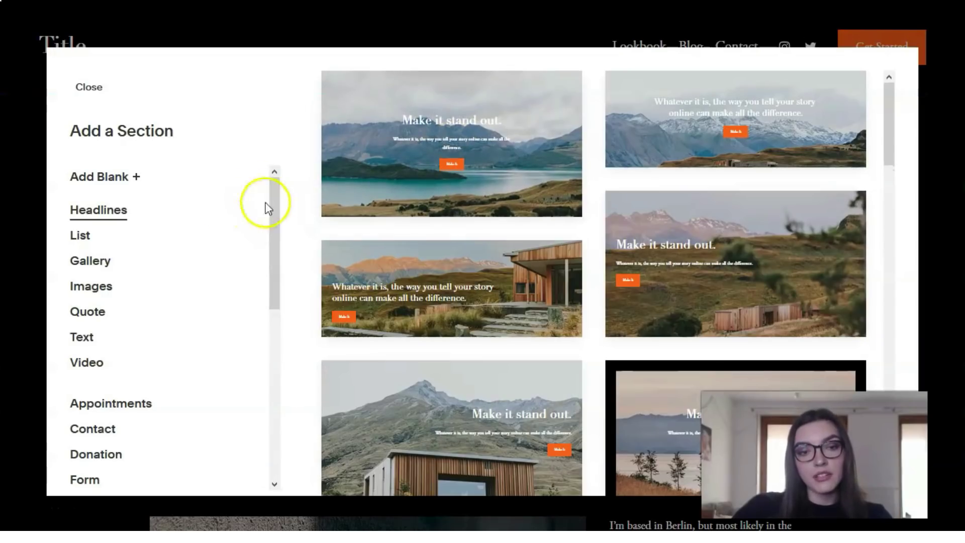
{"action": "scroll", "coordinate": [183, 339], "scroll_direction": "down", "scroll_amount": 7}
{"action": "scroll", "coordinate": [187, 339], "scroll_direction": "up", "scroll_amount": 7}
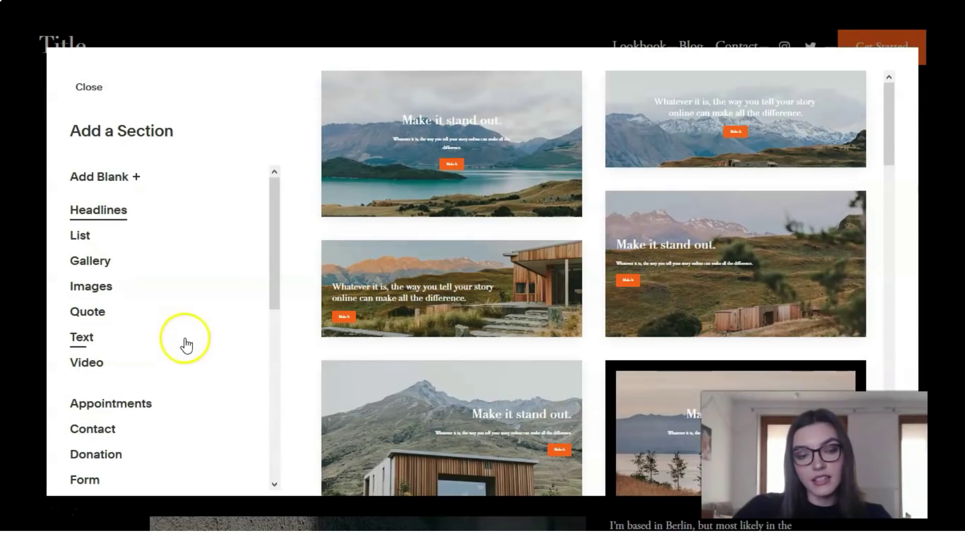
{"action": "left_click", "coordinate": [101, 293]}
{"action": "left_click", "coordinate": [92, 269]}
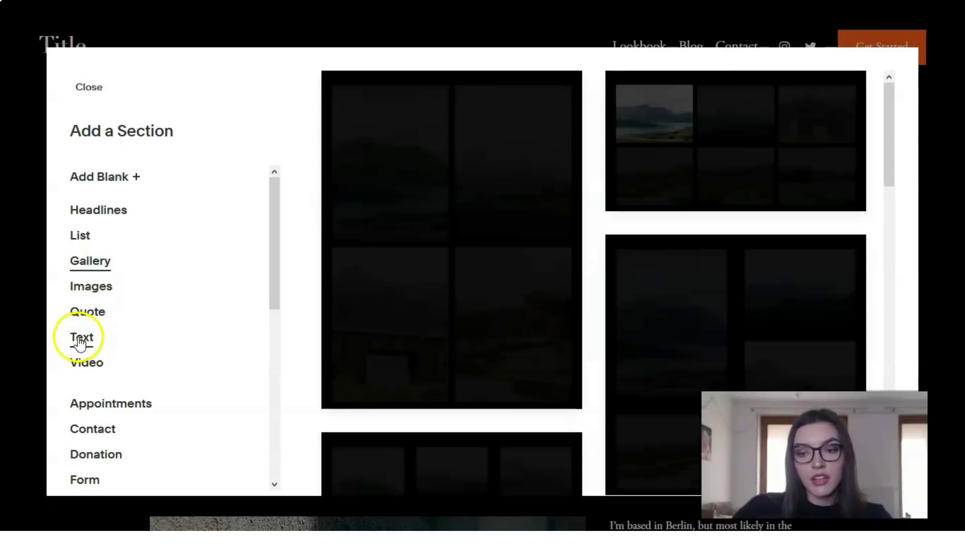
Step: Preview the Text, Video, Calendar and Location section layouts, then close the library without adding a section
{"action": "left_click", "coordinate": [80, 339]}
{"action": "scroll", "coordinate": [91, 337], "scroll_direction": "down", "scroll_amount": 6}
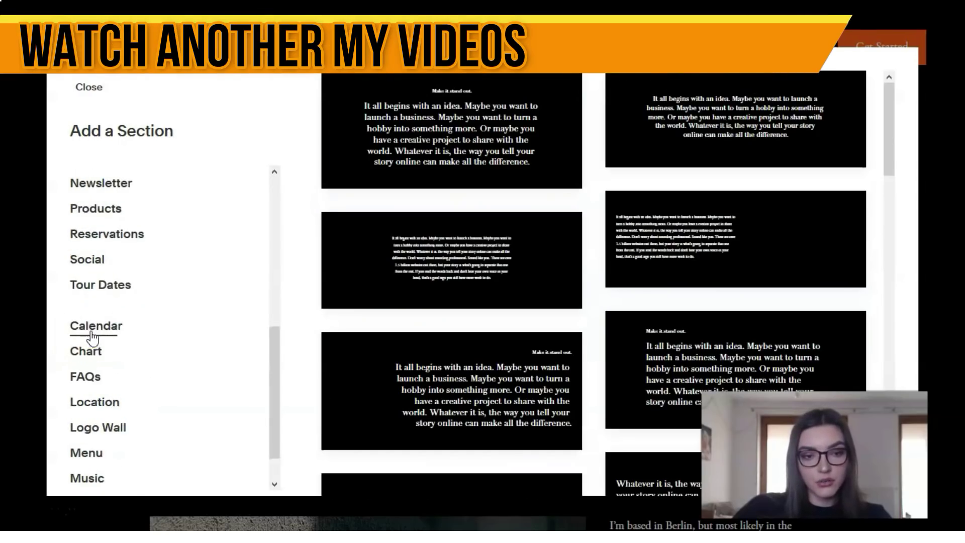
{"action": "scroll", "coordinate": [83, 324], "scroll_direction": "up", "scroll_amount": 4}
{"action": "left_click", "coordinate": [86, 201]}
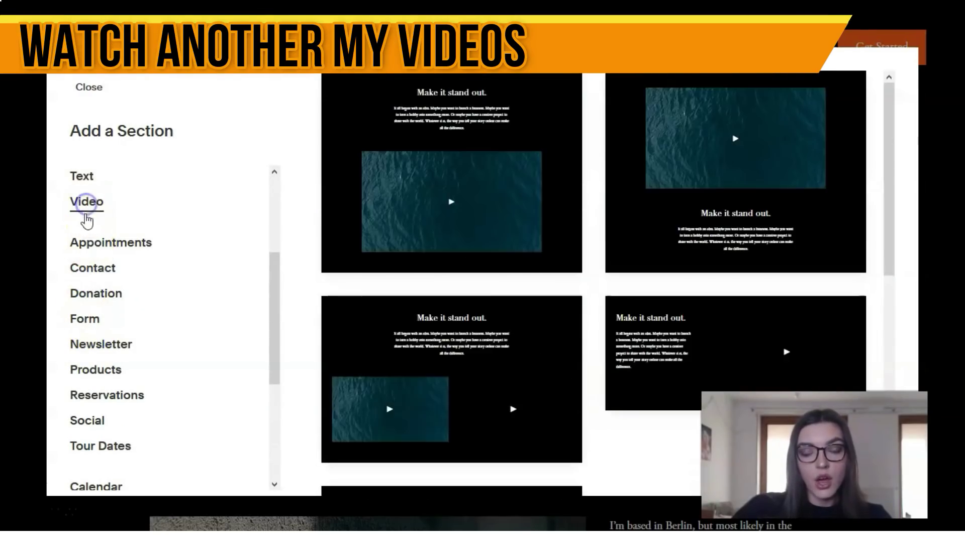
{"action": "scroll", "coordinate": [86, 291], "scroll_direction": "down", "scroll_amount": 5}
{"action": "left_click", "coordinate": [93, 284]}
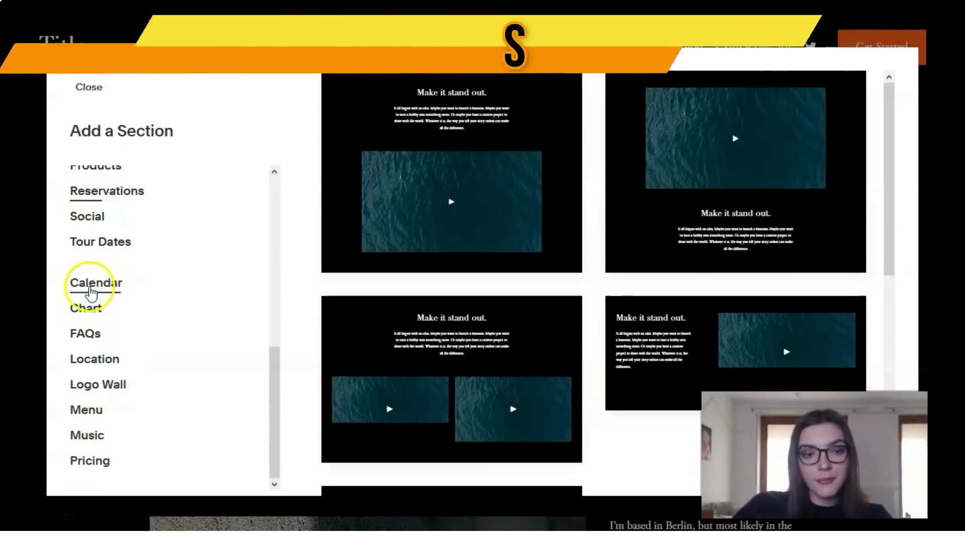
{"action": "left_click", "coordinate": [101, 366]}
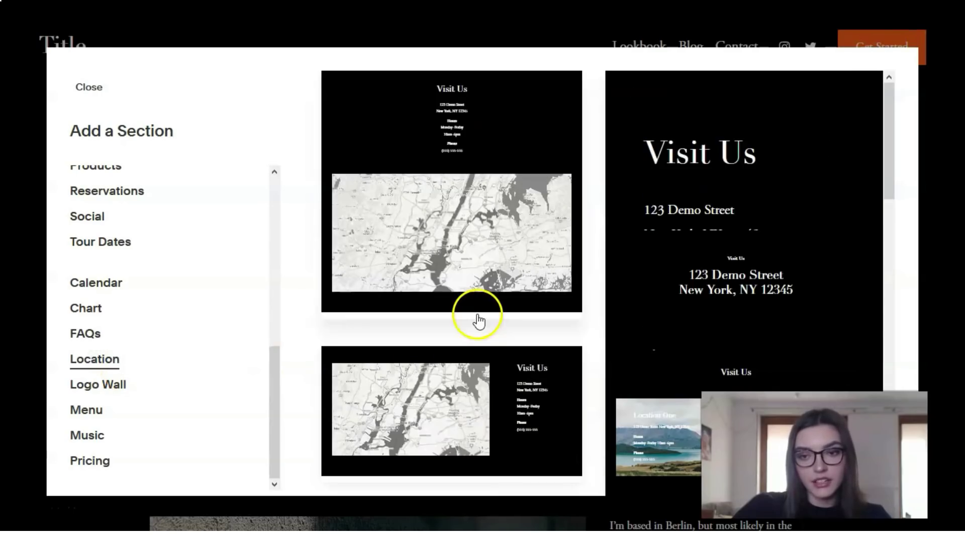
{"action": "left_click", "coordinate": [29, 241]}
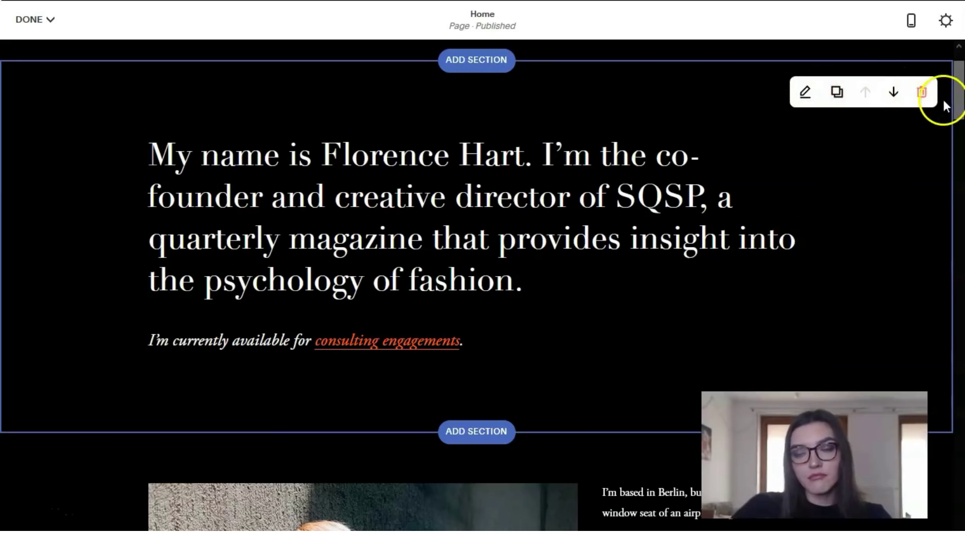
Step: Open the home page's introduction section for editing, compare the section heights and set it to S
{"action": "left_click", "coordinate": [805, 96]}
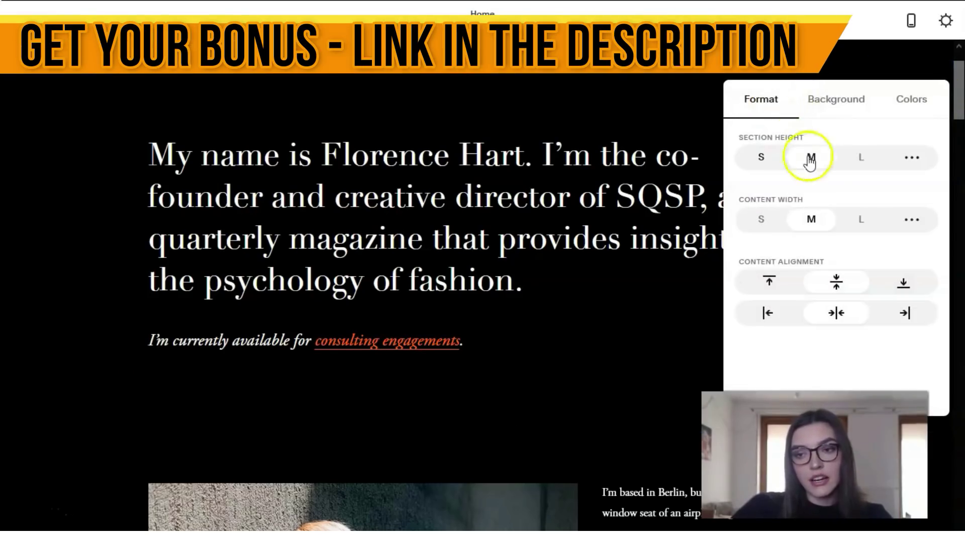
{"action": "left_click", "coordinate": [761, 159]}
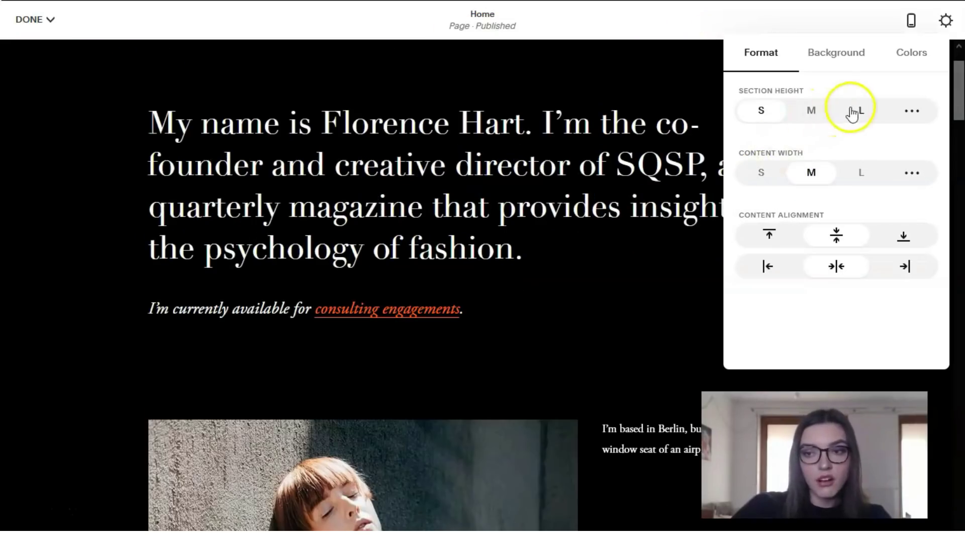
{"action": "left_click", "coordinate": [853, 112]}
{"action": "left_click", "coordinate": [811, 113]}
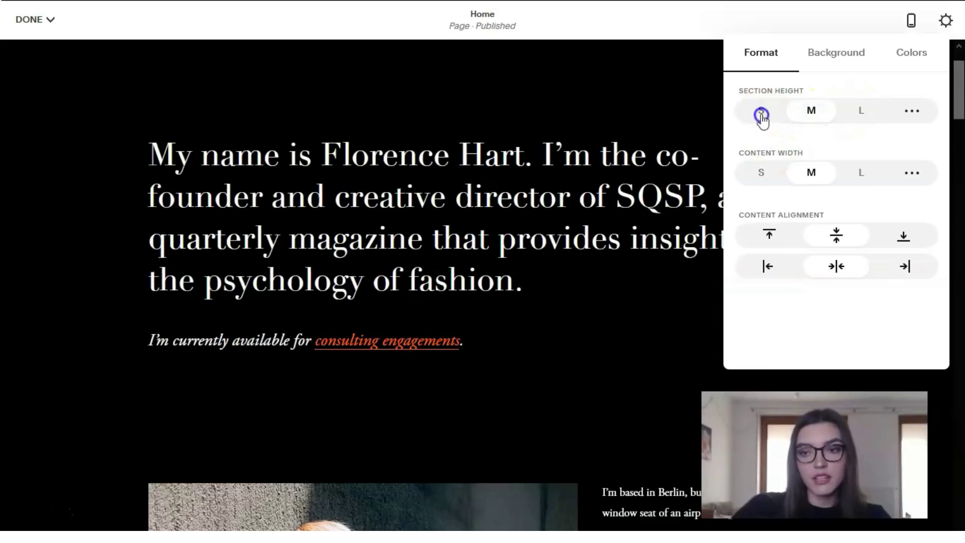
{"action": "left_click", "coordinate": [762, 114]}
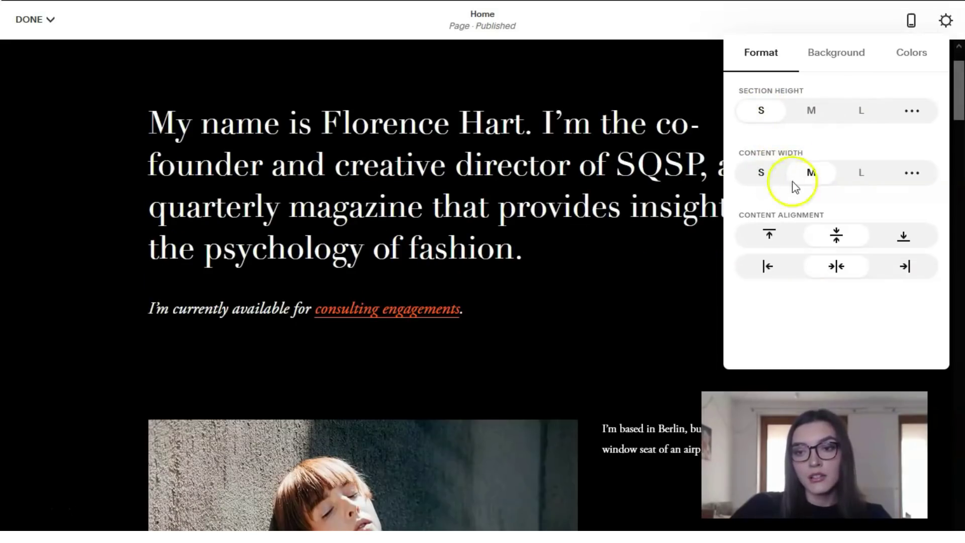
Step: Try the S and L content widths and bottom alignment on the introduction section, restoring M width and middle alignment
{"action": "left_click", "coordinate": [763, 172]}
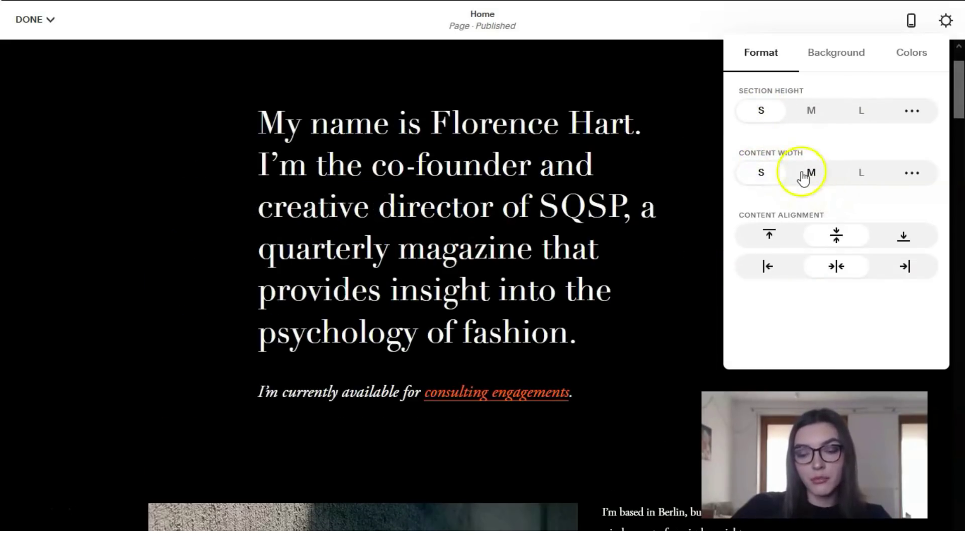
{"action": "left_click", "coordinate": [810, 173]}
{"action": "left_click", "coordinate": [840, 175]}
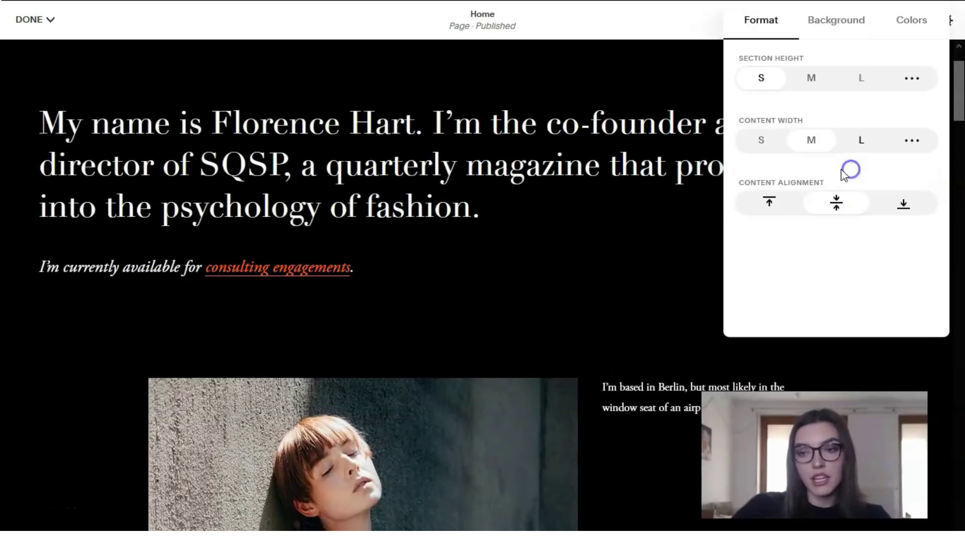
{"action": "left_click", "coordinate": [813, 140]}
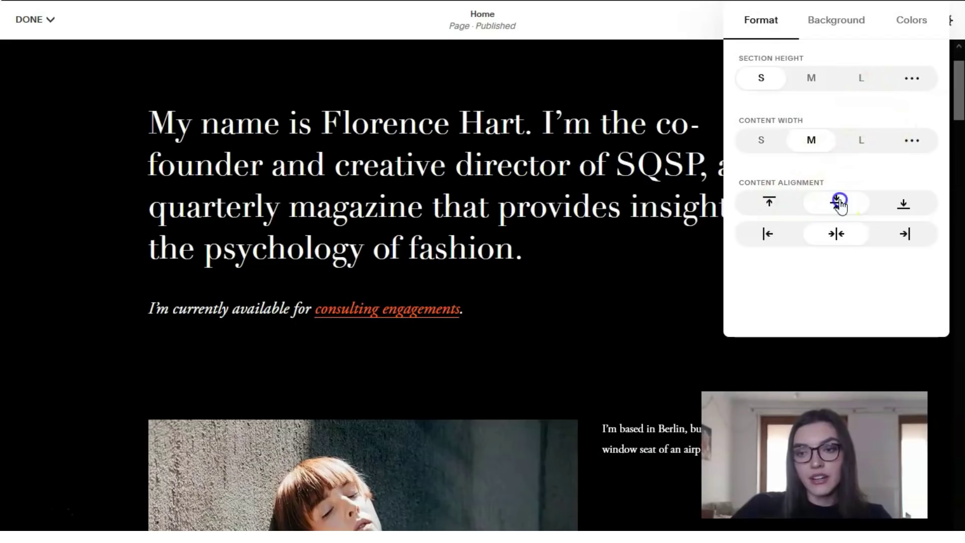
{"action": "left_click", "coordinate": [902, 207]}
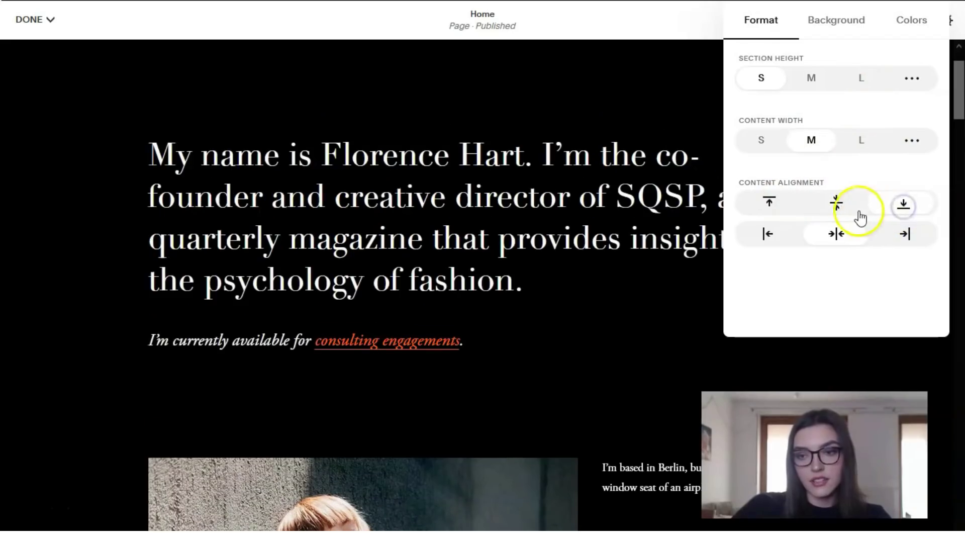
{"action": "left_click", "coordinate": [836, 207]}
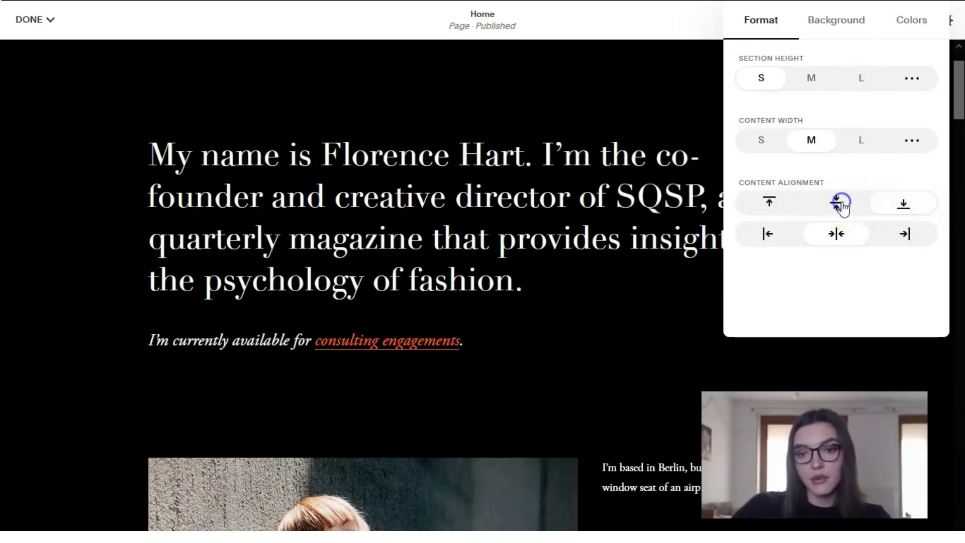
Step: View the introduction section's background options and try the White Bold and Light Bold color themes on it
{"action": "left_click", "coordinate": [837, 21]}
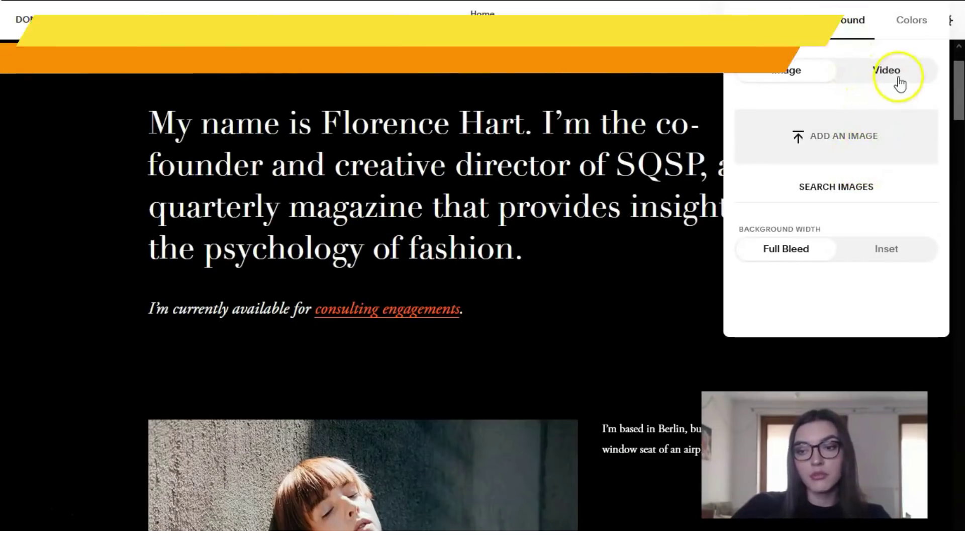
{"action": "left_click", "coordinate": [908, 22]}
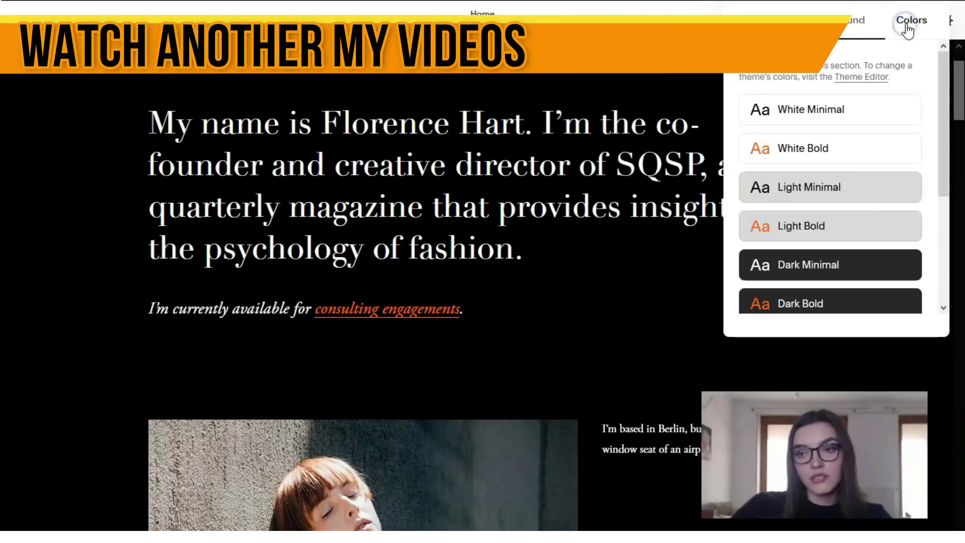
{"action": "left_click", "coordinate": [850, 145]}
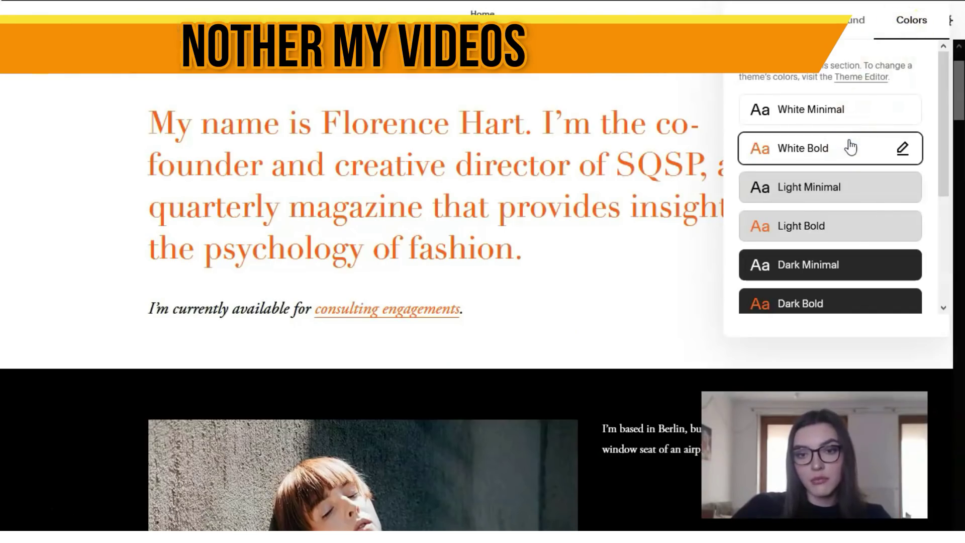
{"action": "left_click", "coordinate": [860, 224]}
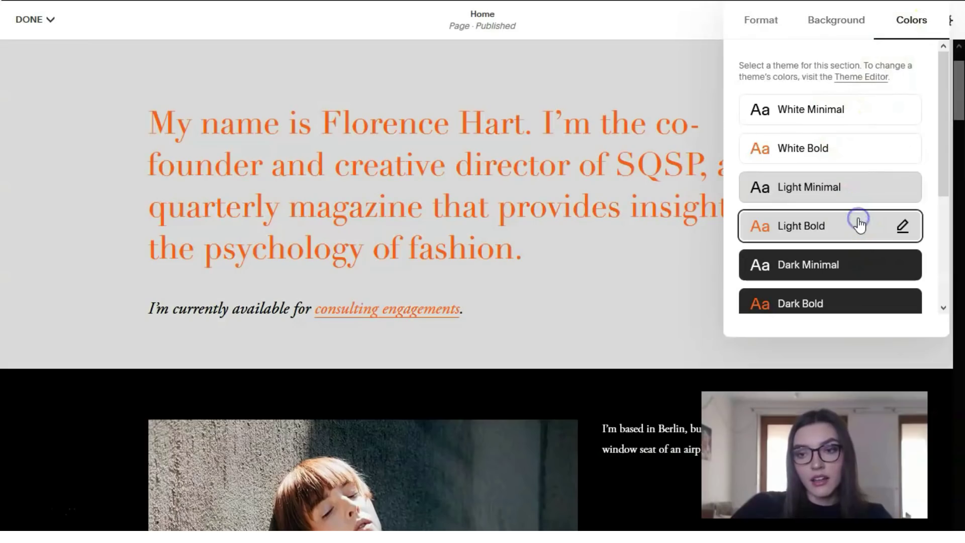
{"action": "scroll", "coordinate": [863, 236], "scroll_direction": "down", "scroll_amount": 2}
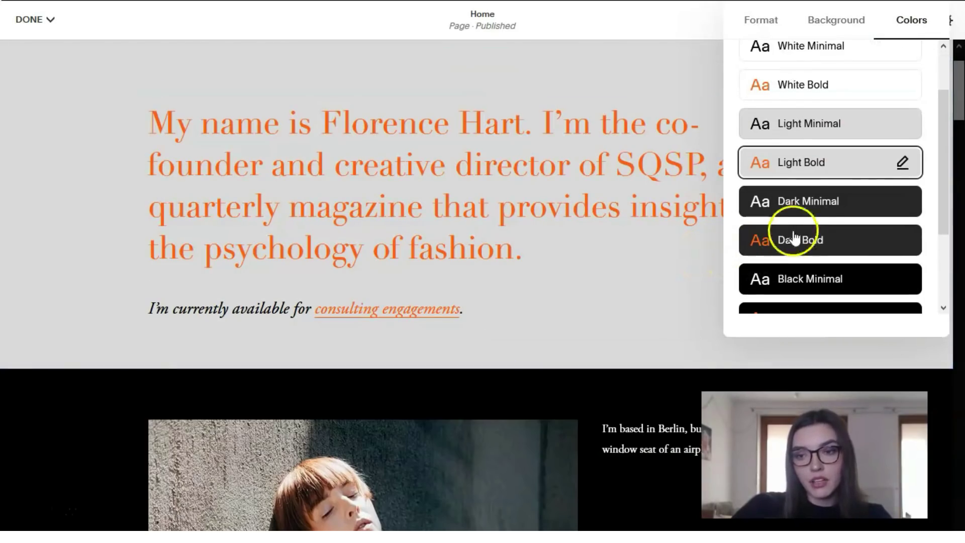
{"action": "scroll", "coordinate": [727, 261], "scroll_direction": "down", "scroll_amount": 3}
{"action": "scroll", "coordinate": [674, 242], "scroll_direction": "up", "scroll_amount": 5}
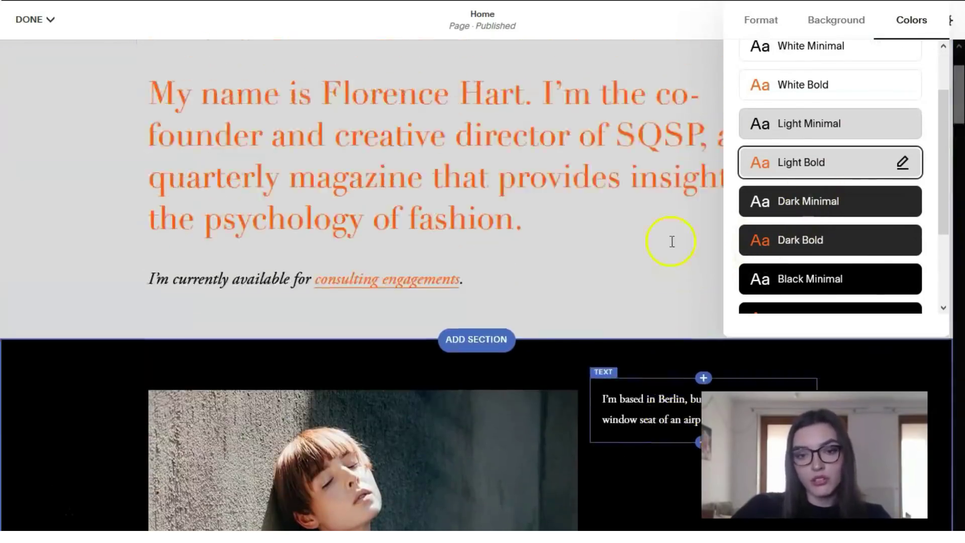
{"action": "scroll", "coordinate": [583, 201], "scroll_direction": "down", "scroll_amount": 1}
{"action": "scroll", "coordinate": [583, 204], "scroll_direction": "up", "scroll_amount": 1}
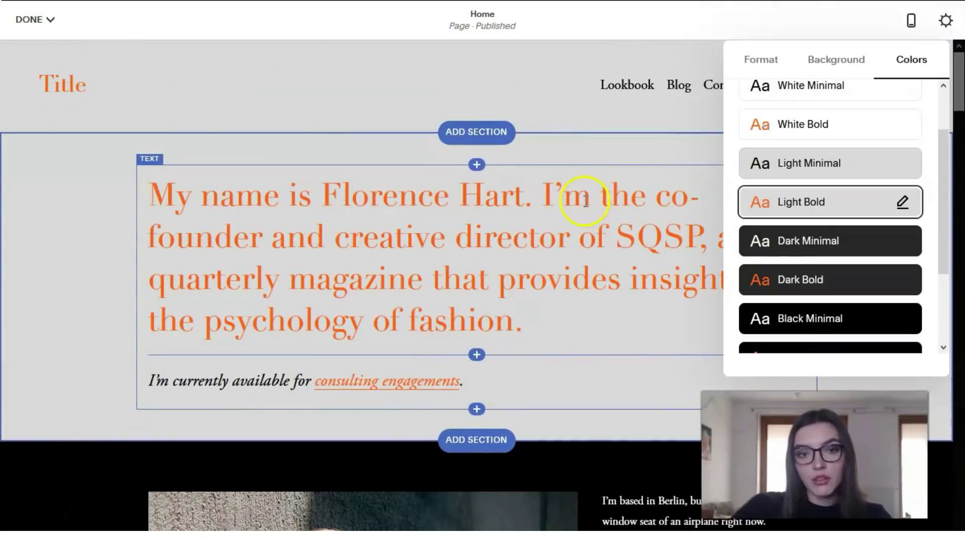
Step: Try the Black Minimal color theme on the introduction section, apply Dark Bold instead and leave the section settings
{"action": "scroll", "coordinate": [582, 209], "scroll_direction": "down", "scroll_amount": 2}
{"action": "left_click", "coordinate": [818, 309]}
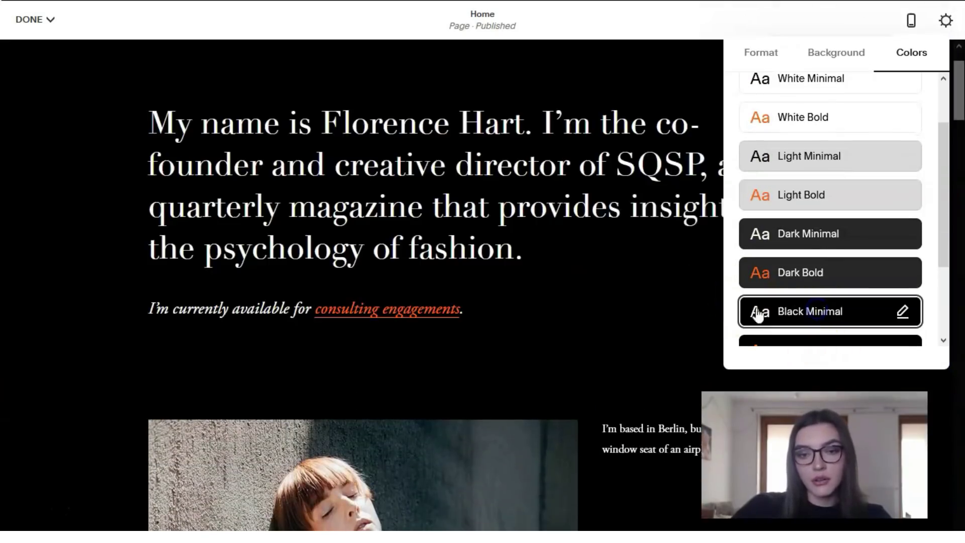
{"action": "scroll", "coordinate": [553, 221], "scroll_direction": "up", "scroll_amount": 2}
{"action": "left_click", "coordinate": [756, 280]}
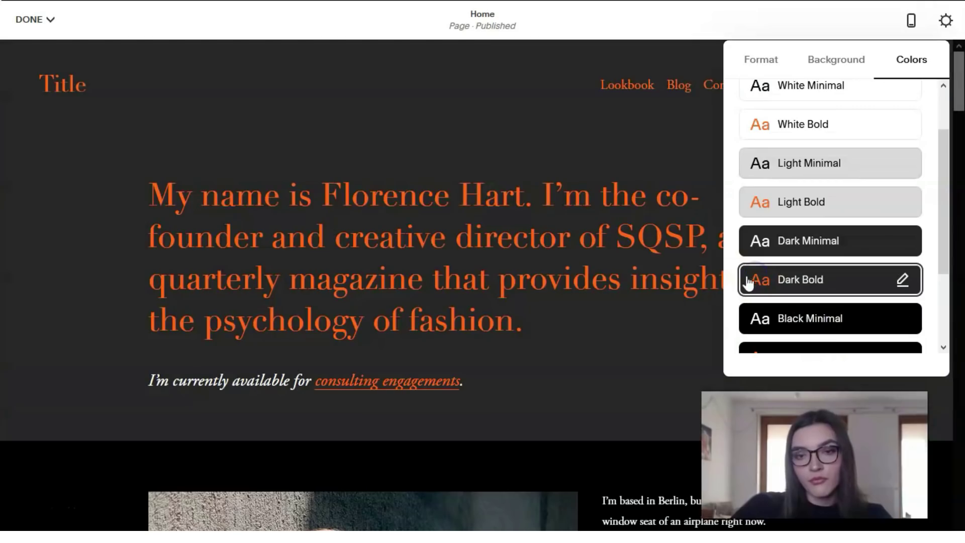
{"action": "scroll", "coordinate": [603, 226], "scroll_direction": "down", "scroll_amount": 7}
{"action": "left_click", "coordinate": [612, 229]}
{"action": "scroll", "coordinate": [614, 233], "scroll_direction": "up", "scroll_amount": 7}
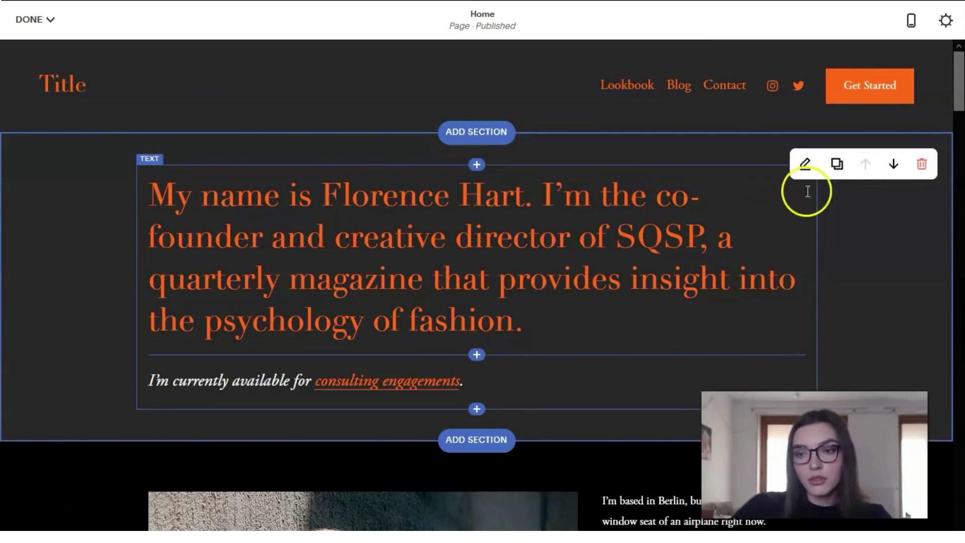
Step: Try the Accent Dark and Accent Light color themes on the home page's introduction section
{"action": "left_click", "coordinate": [805, 169]}
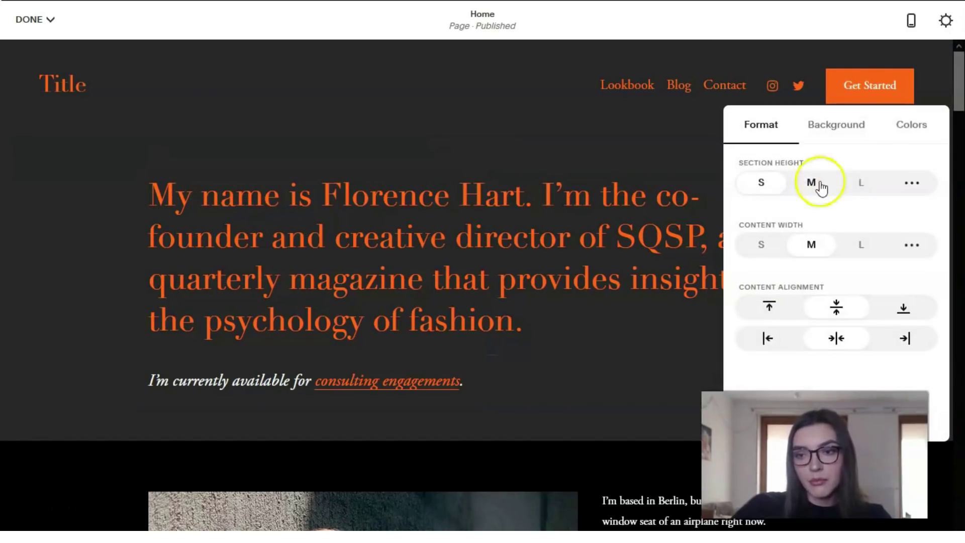
{"action": "left_click", "coordinate": [897, 128]}
{"action": "scroll", "coordinate": [814, 301], "scroll_direction": "down", "scroll_amount": 3}
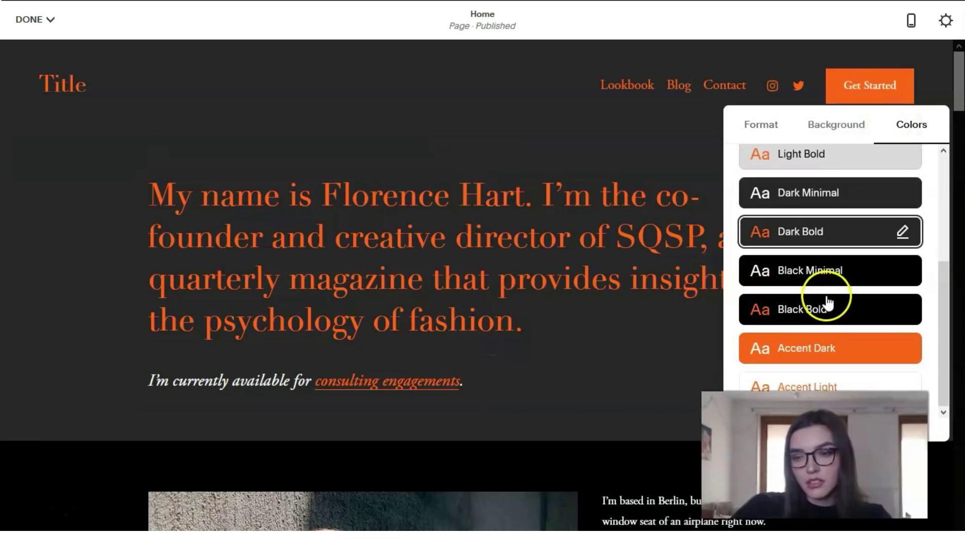
{"action": "left_click", "coordinate": [821, 349]}
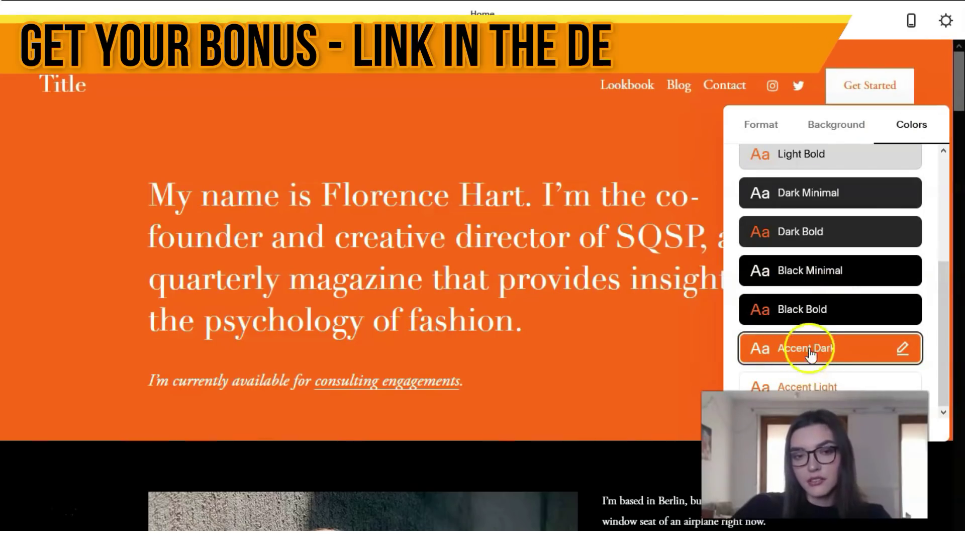
{"action": "left_click", "coordinate": [820, 384]}
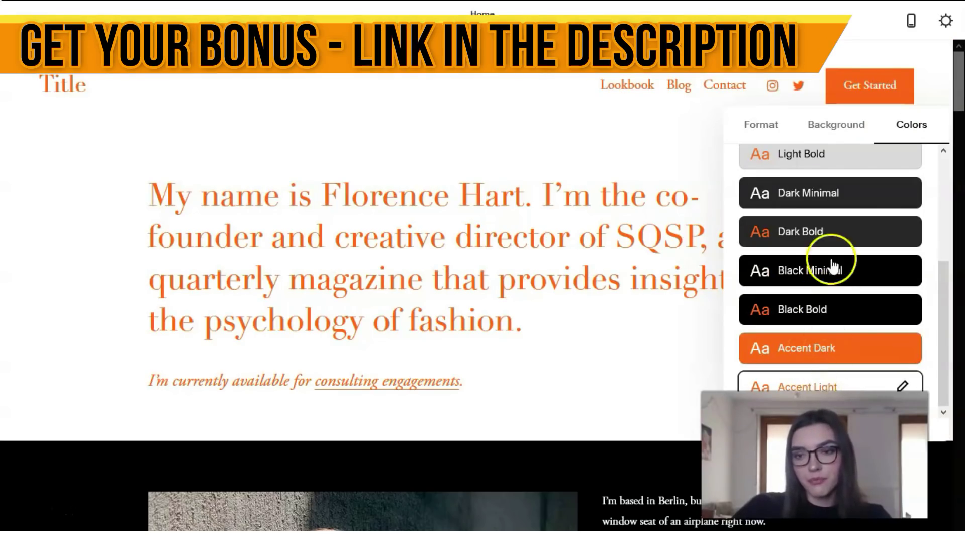
Step: Try the White Bold color theme on the introduction section, apply Light Bold instead and leave the section settings
{"action": "scroll", "coordinate": [824, 261], "scroll_direction": "up", "scroll_amount": 5}
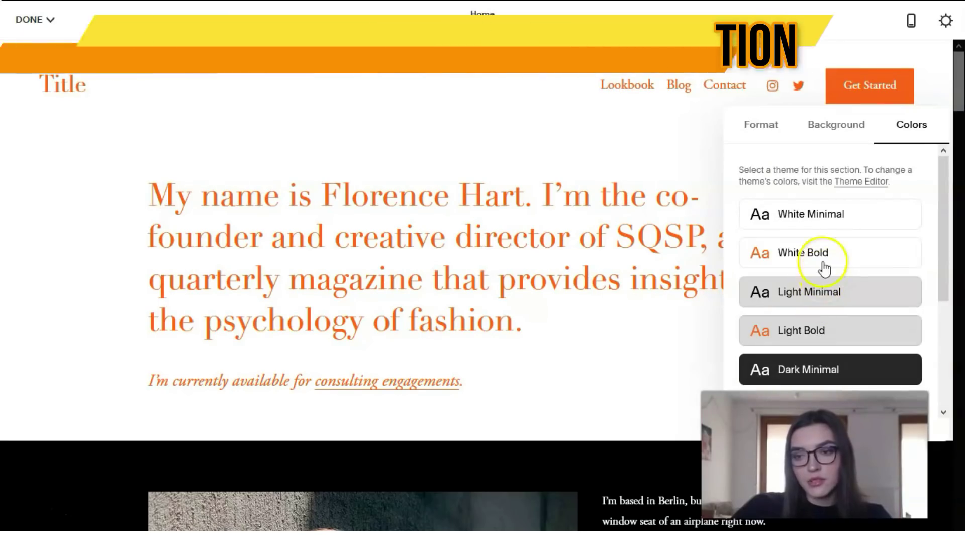
{"action": "left_click", "coordinate": [822, 262]}
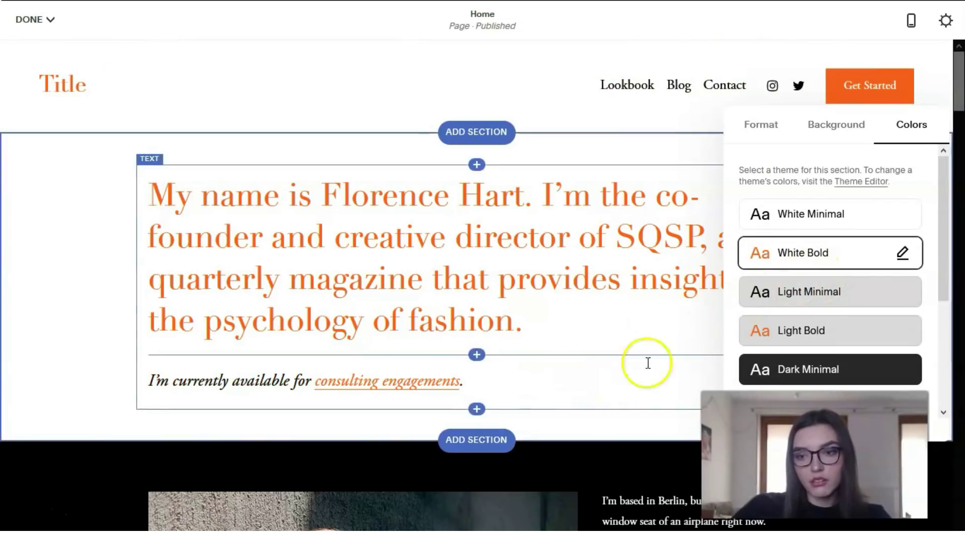
{"action": "left_click", "coordinate": [779, 330]}
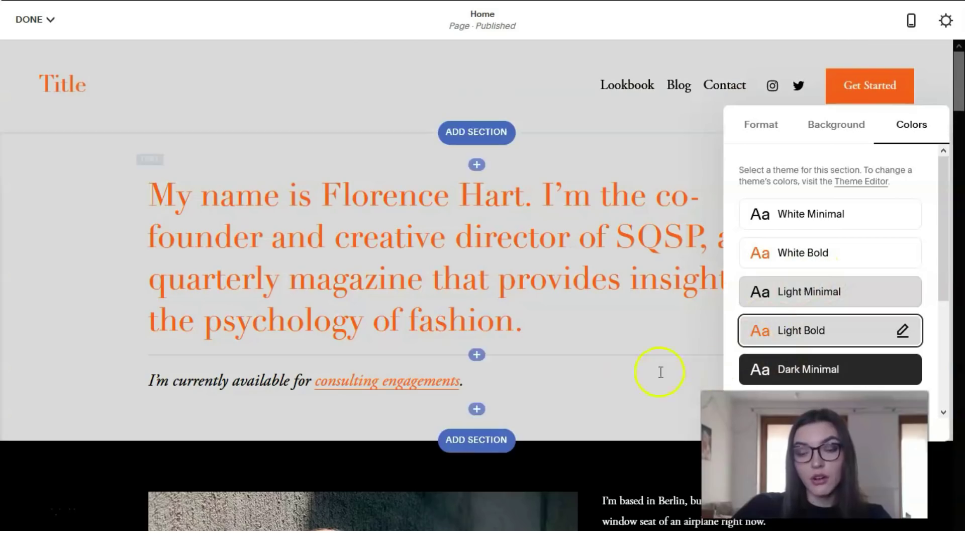
{"action": "left_click", "coordinate": [631, 433]}
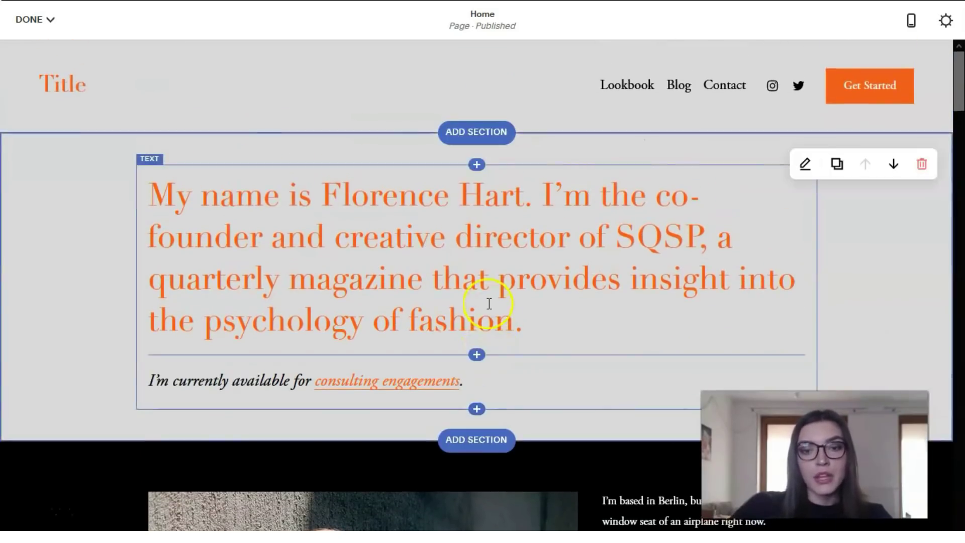
Step: Edit the introduction's main statement and try the Heading 1, Heading 4, Paragraph 1 and Paragraph 2 text styles on it
{"action": "left_click", "coordinate": [485, 304]}
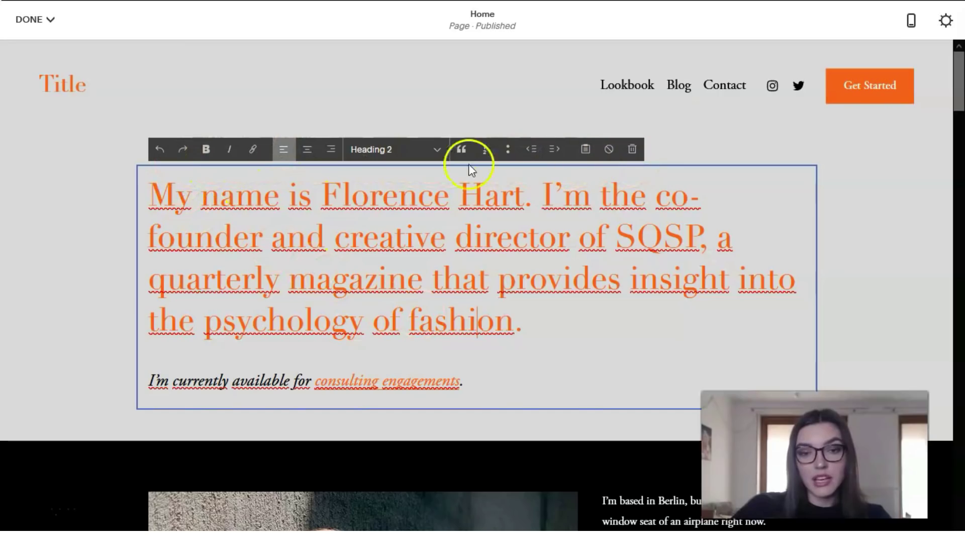
{"action": "left_click", "coordinate": [423, 157]}
{"action": "left_click", "coordinate": [418, 171]}
{"action": "left_click", "coordinate": [426, 152]}
{"action": "left_click", "coordinate": [405, 224]}
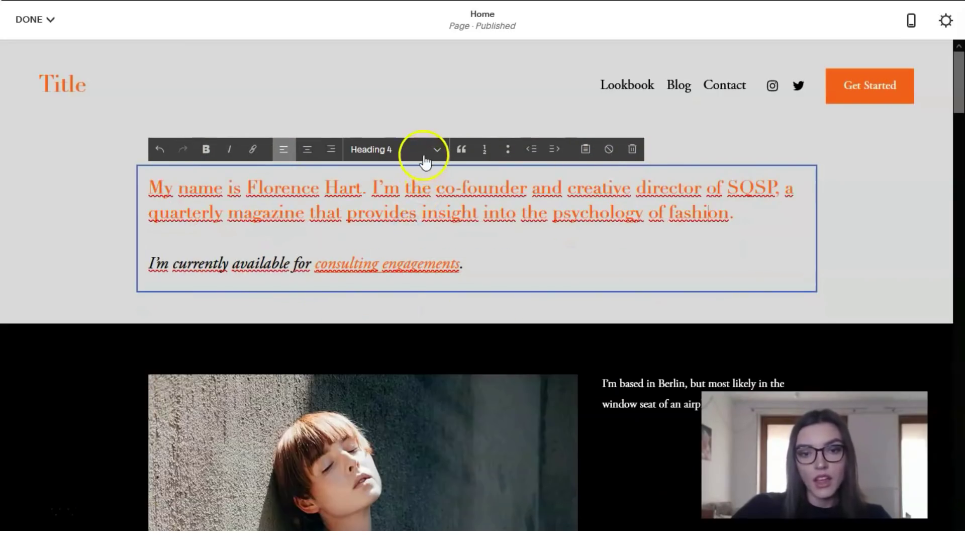
{"action": "left_click", "coordinate": [423, 157]}
{"action": "left_click", "coordinate": [429, 249]}
{"action": "left_click", "coordinate": [435, 154]}
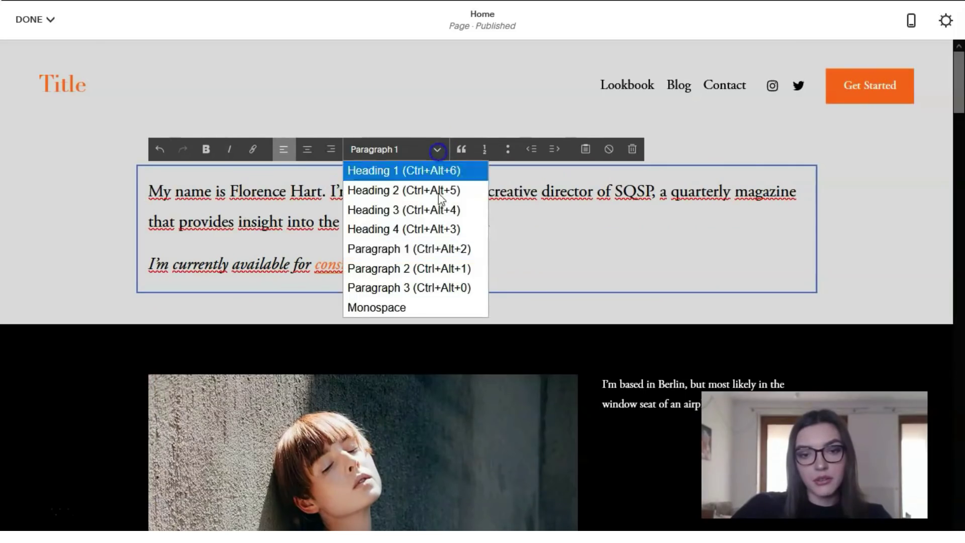
{"action": "left_click", "coordinate": [435, 271]}
{"action": "left_click", "coordinate": [438, 150]}
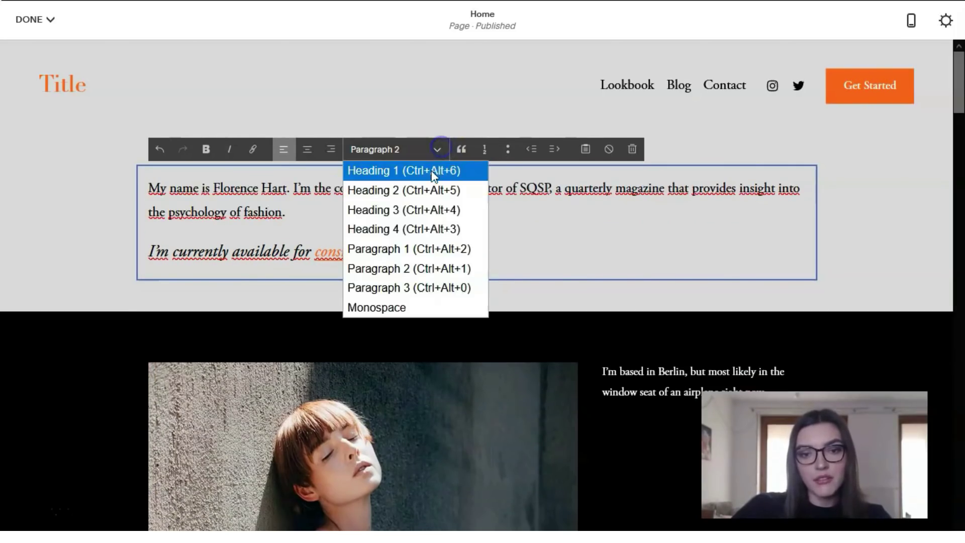
{"action": "left_click", "coordinate": [430, 170]}
Step: Format the introduction's main statement as bold, centered Heading 3 text and leave the text block
{"action": "left_click", "coordinate": [430, 165]}
{"action": "left_click", "coordinate": [415, 206]}
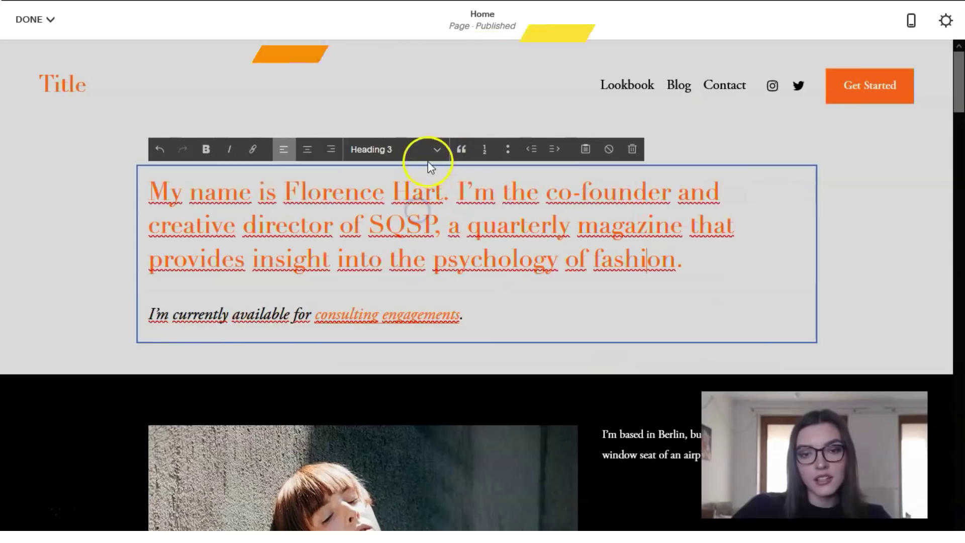
{"action": "left_click", "coordinate": [206, 150]}
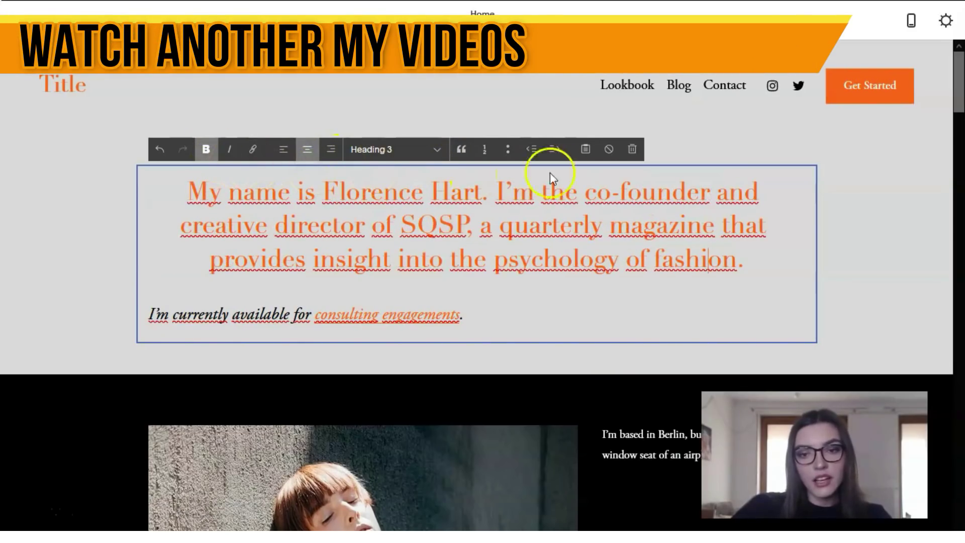
{"action": "left_click", "coordinate": [853, 261]}
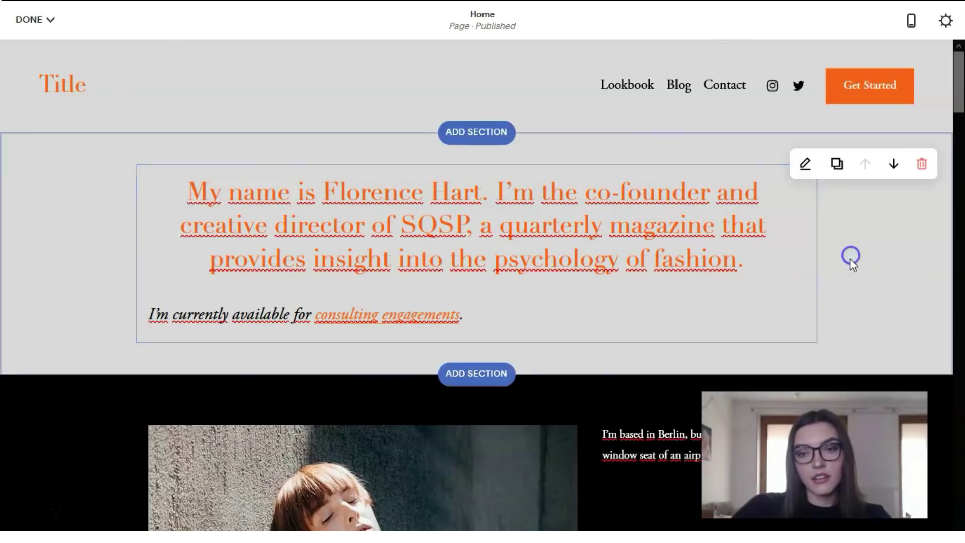
Step: Open the settings of the portrait image block below the introduction section
{"action": "scroll", "coordinate": [505, 301], "scroll_direction": "down", "scroll_amount": 7}
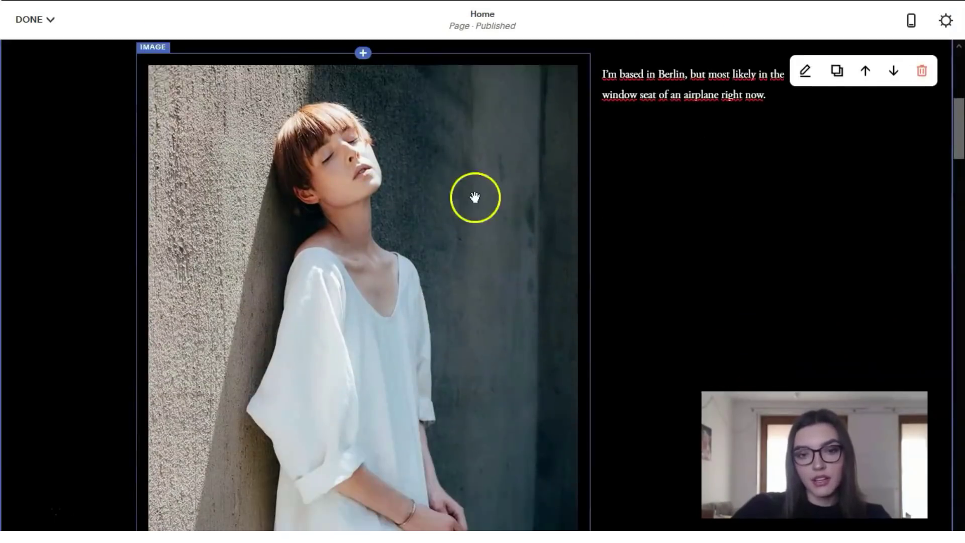
{"action": "left_click", "coordinate": [361, 233]}
{"action": "scroll", "coordinate": [372, 247], "scroll_direction": "up", "scroll_amount": 1}
{"action": "scroll", "coordinate": [372, 251], "scroll_direction": "up", "scroll_amount": 1}
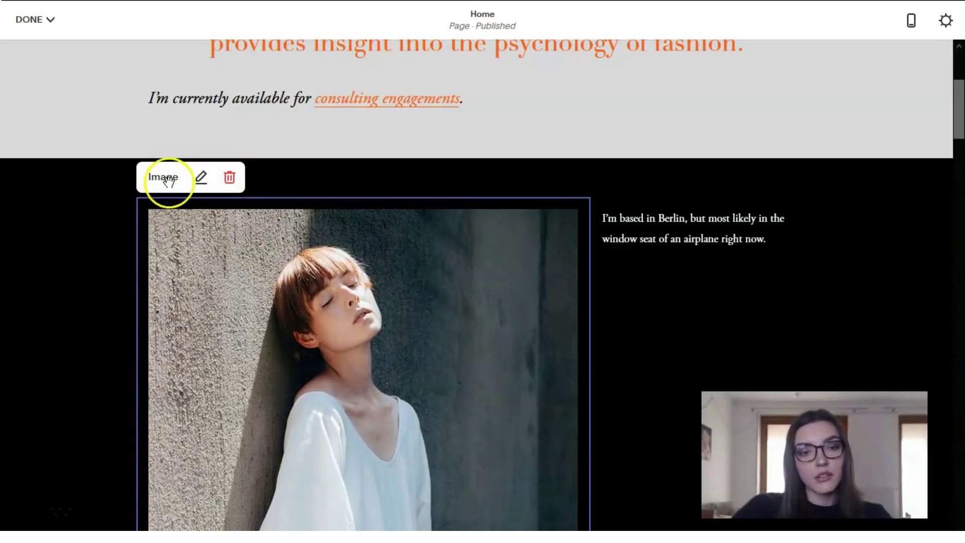
{"action": "left_click", "coordinate": [200, 187]}
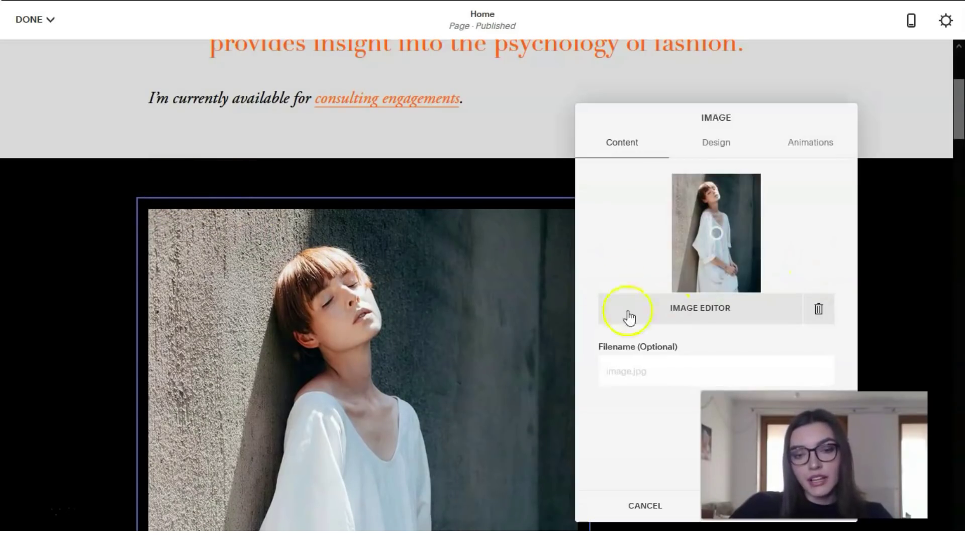
Step: Set the portrait's brightness to -26 and contrast to 6 in the image editor and save the edited image
{"action": "left_click", "coordinate": [681, 314]}
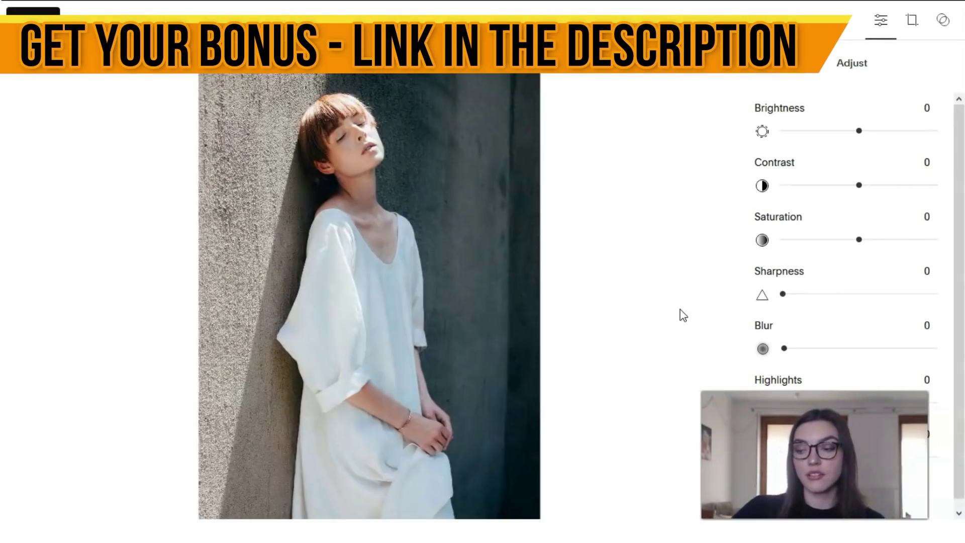
{"action": "left_click", "coordinate": [849, 132]}
{"action": "left_click_drag", "start_coordinate": [849, 132], "coordinate": [839, 130]}
{"action": "mouse_move", "coordinate": [857, 186]}
{"action": "left_mouse_down"}
{"action": "mouse_move", "coordinate": [845, 187]}
{"action": "mouse_move", "coordinate": [873, 192]}
{"action": "mouse_move", "coordinate": [865, 190]}
{"action": "left_mouse_up"}
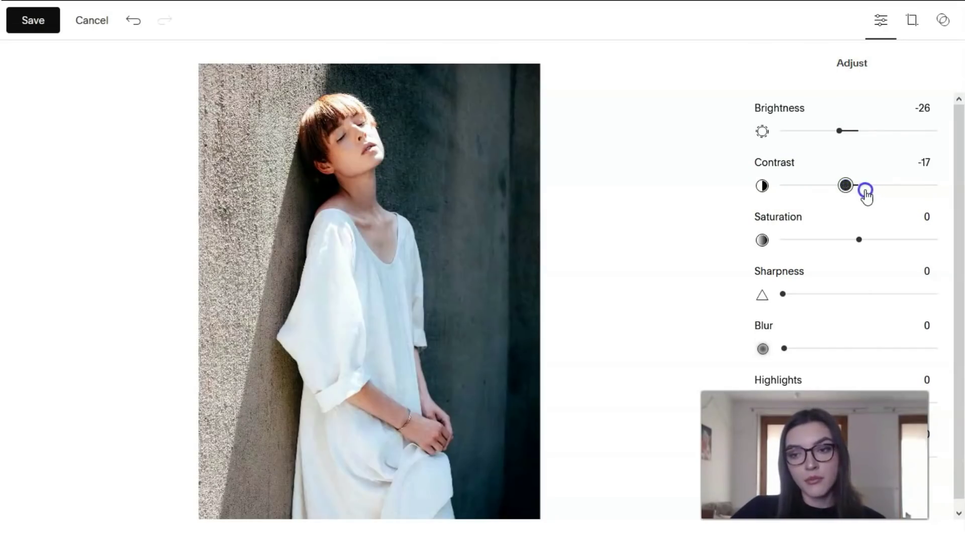
{"action": "left_click", "coordinate": [865, 190]}
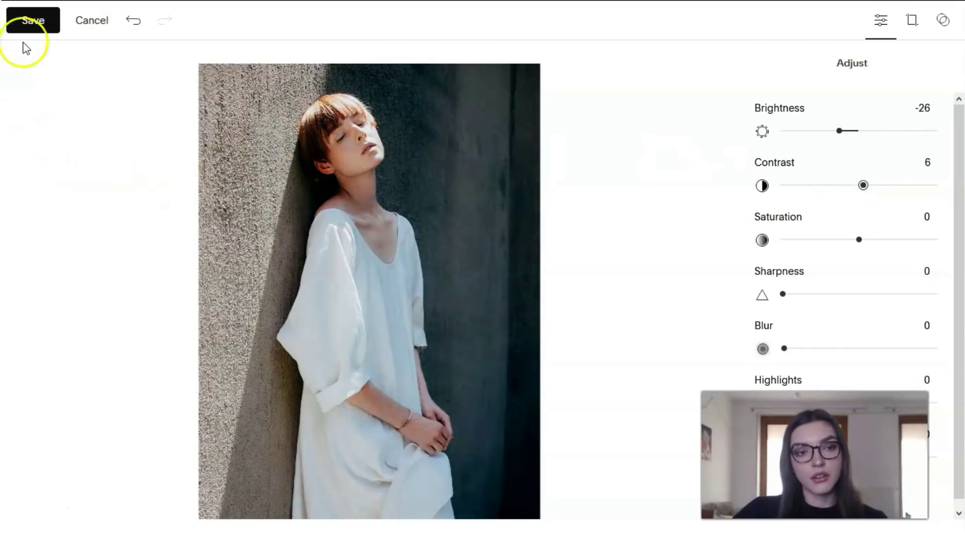
{"action": "left_click", "coordinate": [30, 23]}
{"action": "left_click", "coordinate": [534, 303]}
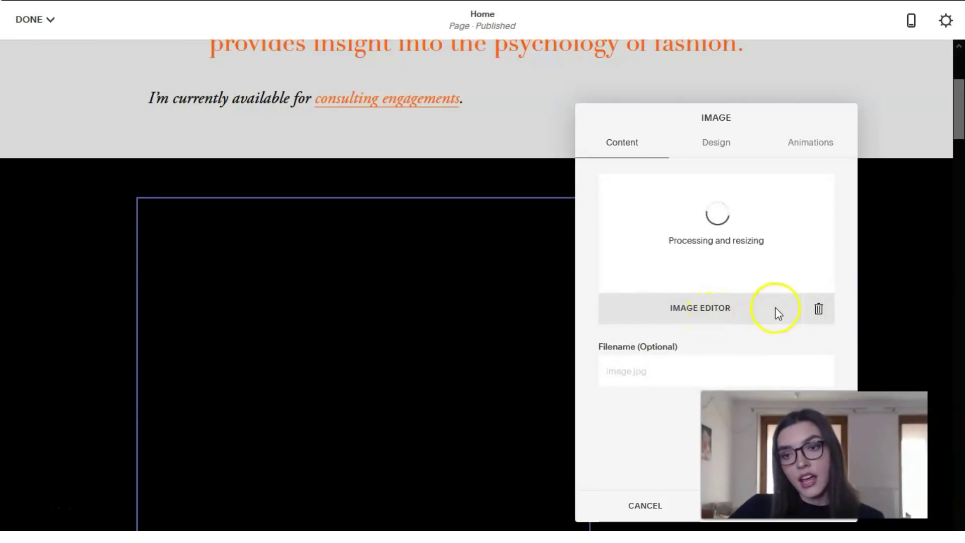
Step: Replace the portrait in the image block with fashion-shoot-asian-woman-city.jpg and save the block's changes
{"action": "left_click", "coordinate": [819, 309]}
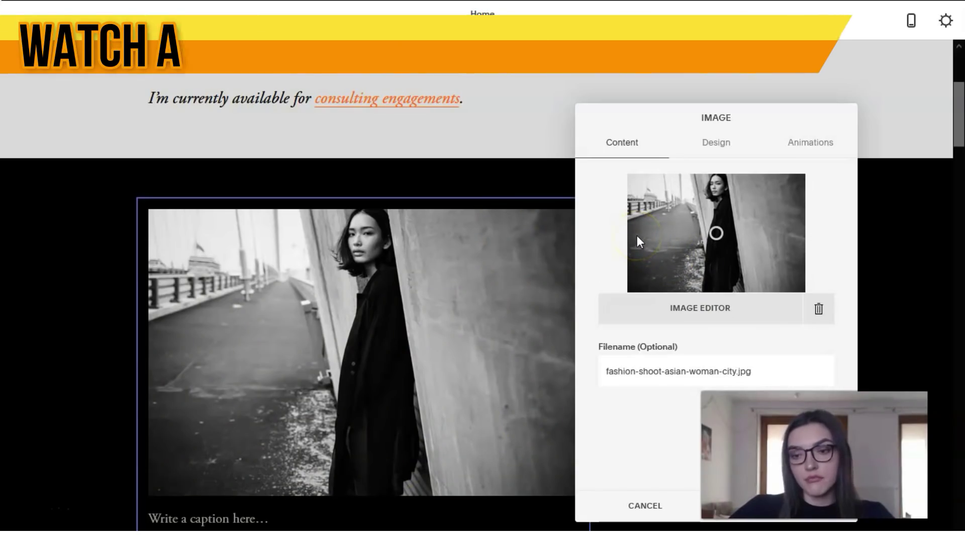
{"action": "scroll", "coordinate": [474, 340], "scroll_direction": "down", "scroll_amount": 4}
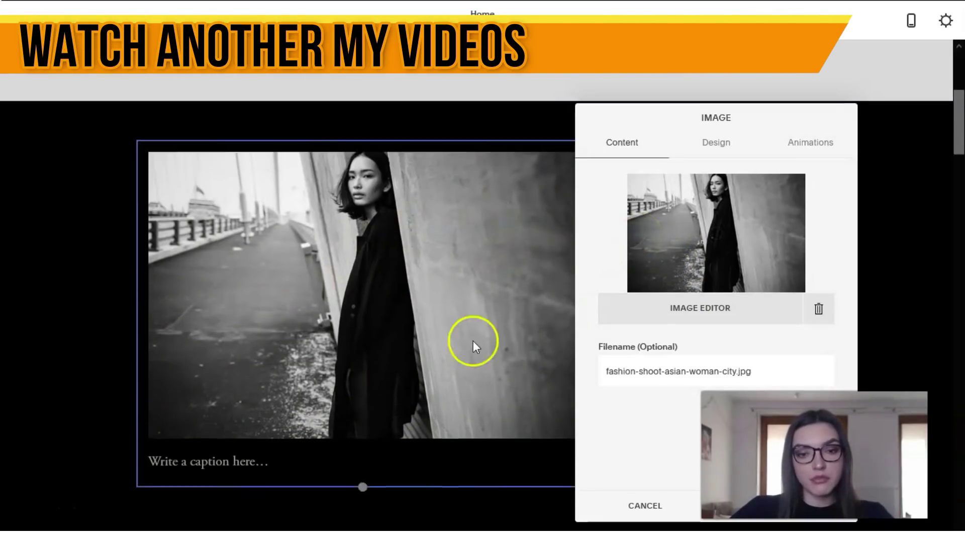
{"action": "scroll", "coordinate": [383, 286], "scroll_direction": "up", "scroll_amount": 6}
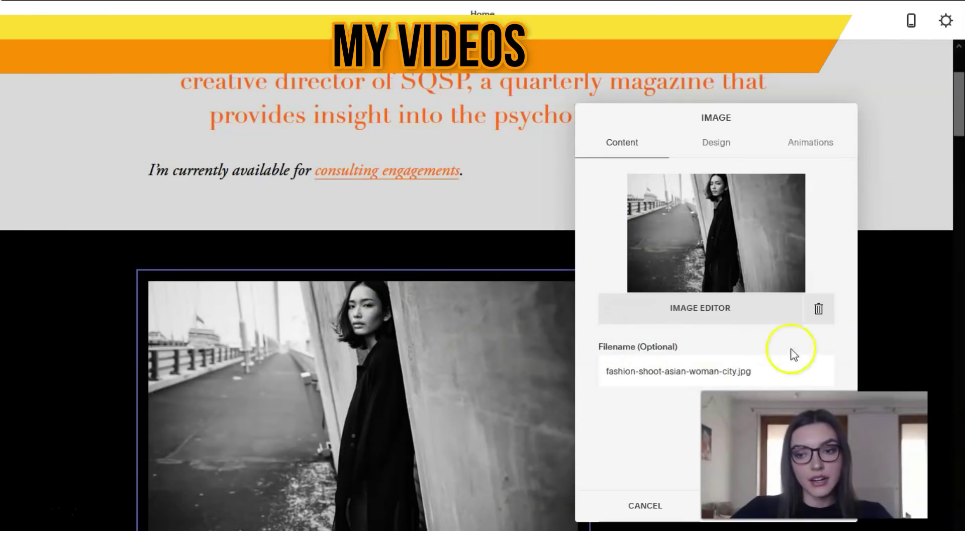
{"action": "left_click", "coordinate": [897, 294]}
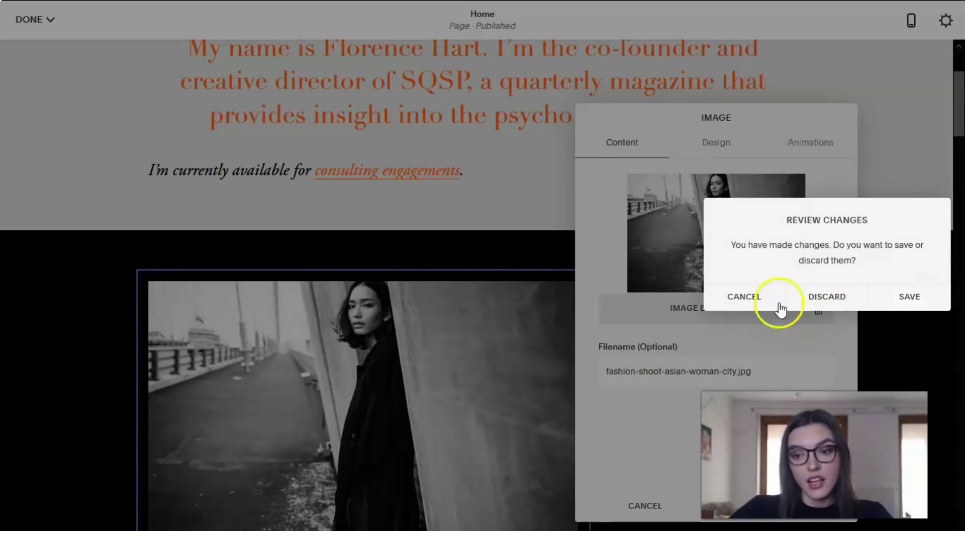
{"action": "left_click", "coordinate": [893, 294]}
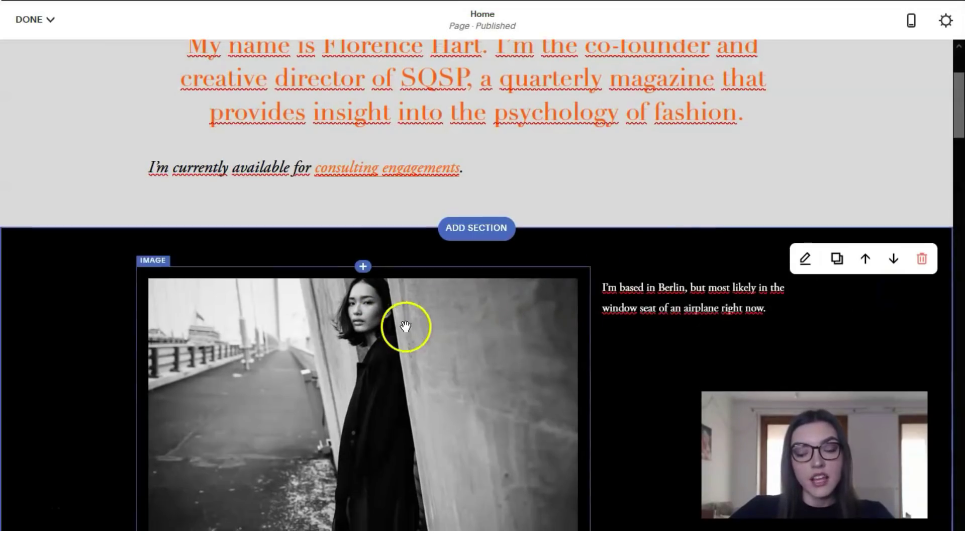
Step: Look through the home page's sections below the introduction and return to the replaced image to check its layout
{"action": "scroll", "coordinate": [411, 329], "scroll_direction": "down", "scroll_amount": 5}
{"action": "scroll", "coordinate": [409, 331], "scroll_direction": "up", "scroll_amount": 4}
{"action": "scroll", "coordinate": [409, 334], "scroll_direction": "down", "scroll_amount": 10}
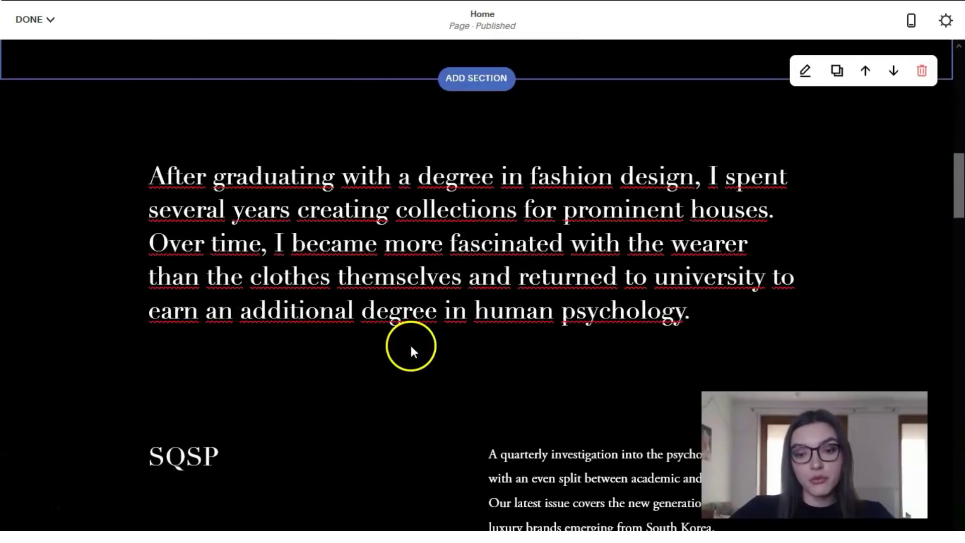
{"action": "scroll", "coordinate": [413, 338], "scroll_direction": "down", "scroll_amount": 12}
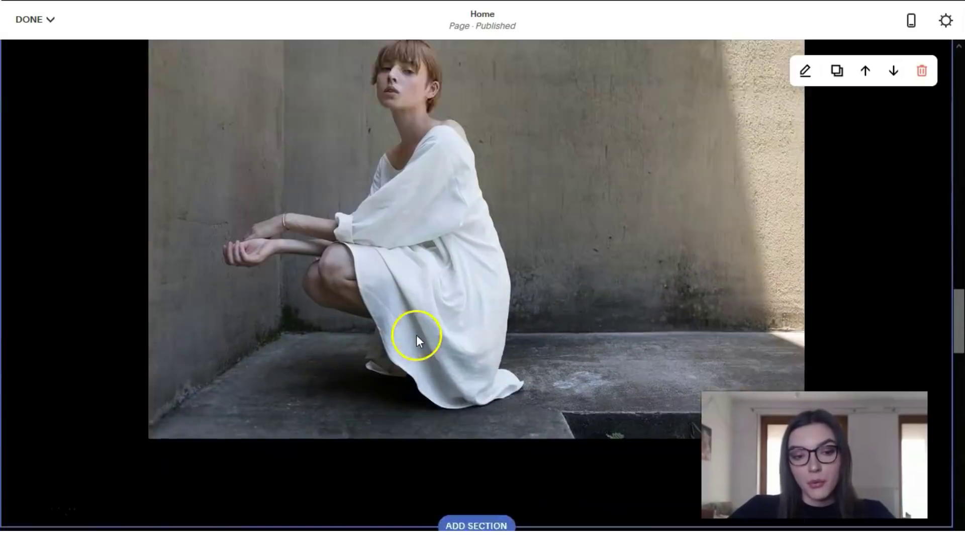
{"action": "scroll", "coordinate": [346, 377], "scroll_direction": "up", "scroll_amount": 12}
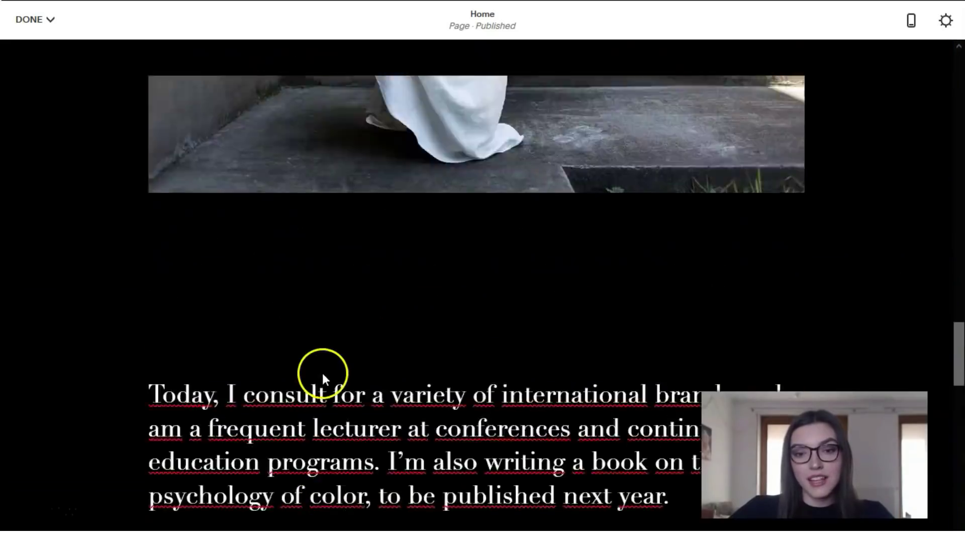
{"action": "scroll", "coordinate": [327, 370], "scroll_direction": "up", "scroll_amount": 10}
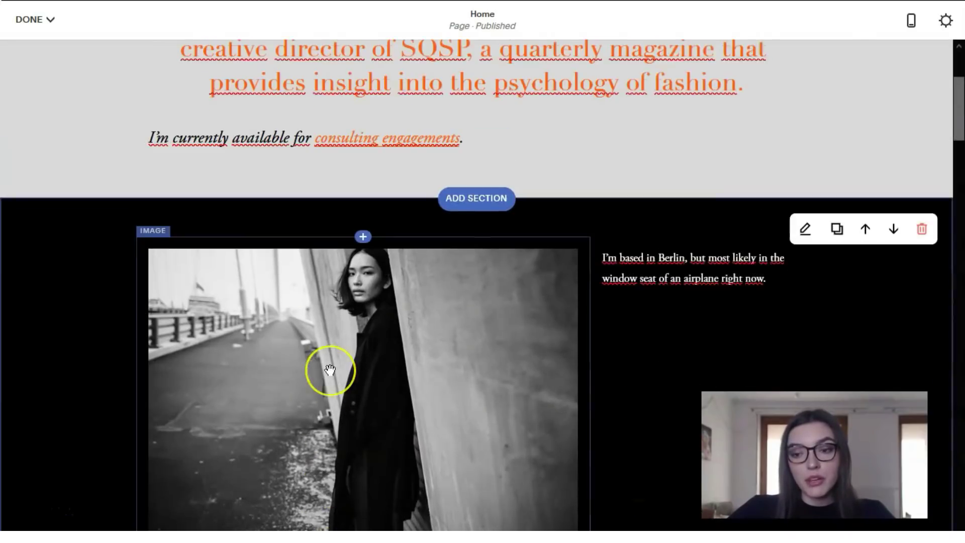
{"action": "scroll", "coordinate": [329, 369], "scroll_direction": "down", "scroll_amount": 2}
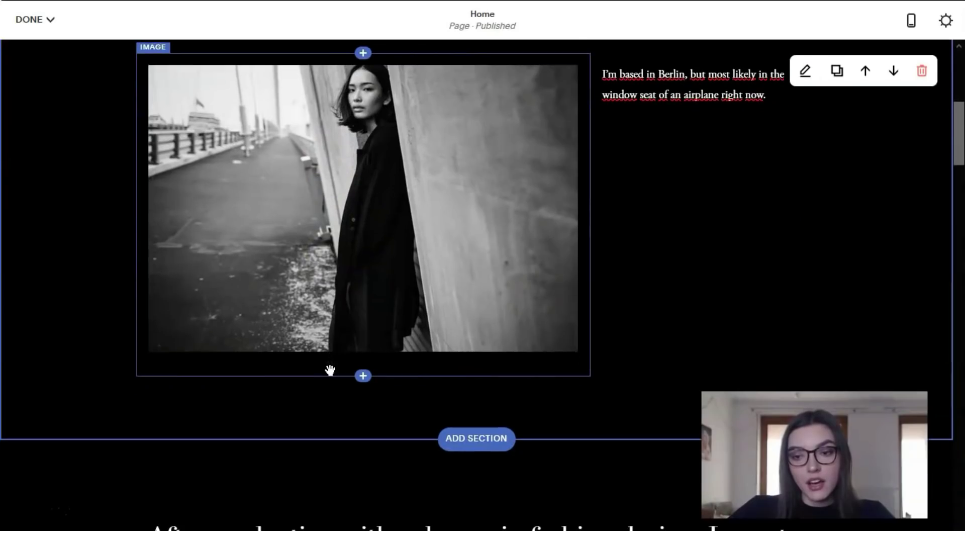
{"action": "scroll", "coordinate": [330, 370], "scroll_direction": "up", "scroll_amount": 2}
{"action": "left_click", "coordinate": [344, 359]}
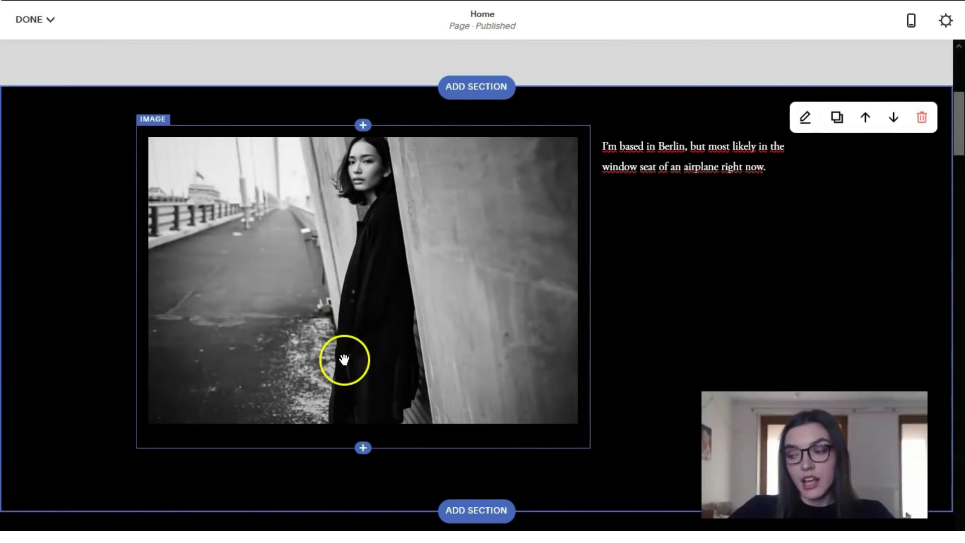